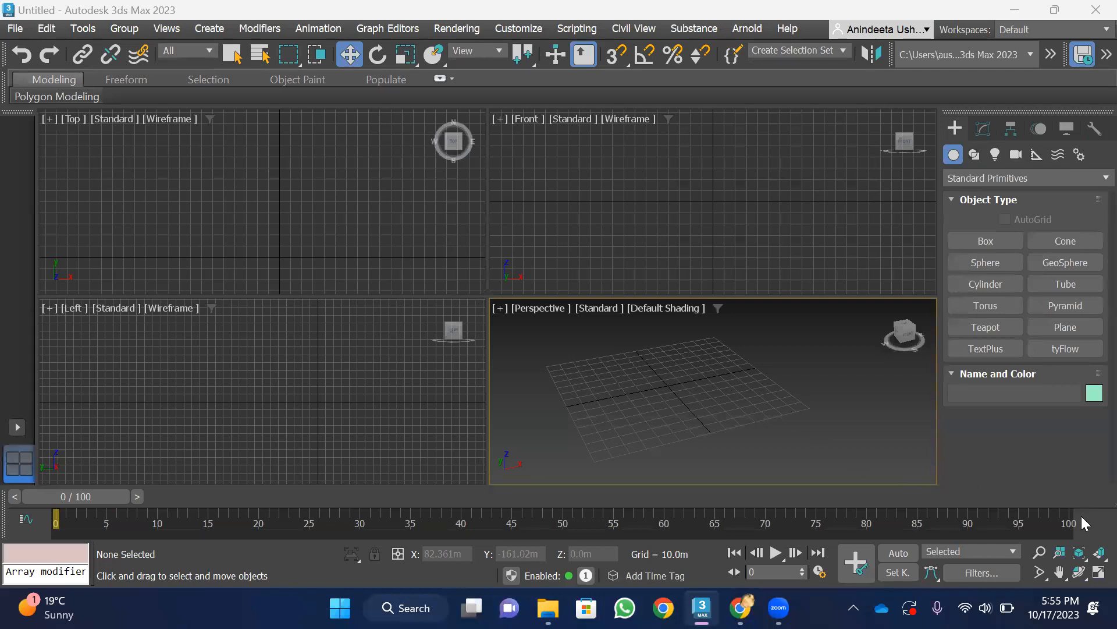
Maximize the Perspective viewport and create a box about 43 m long, 37 m wide and 25 m high beside the grid centre
click(1099, 572)
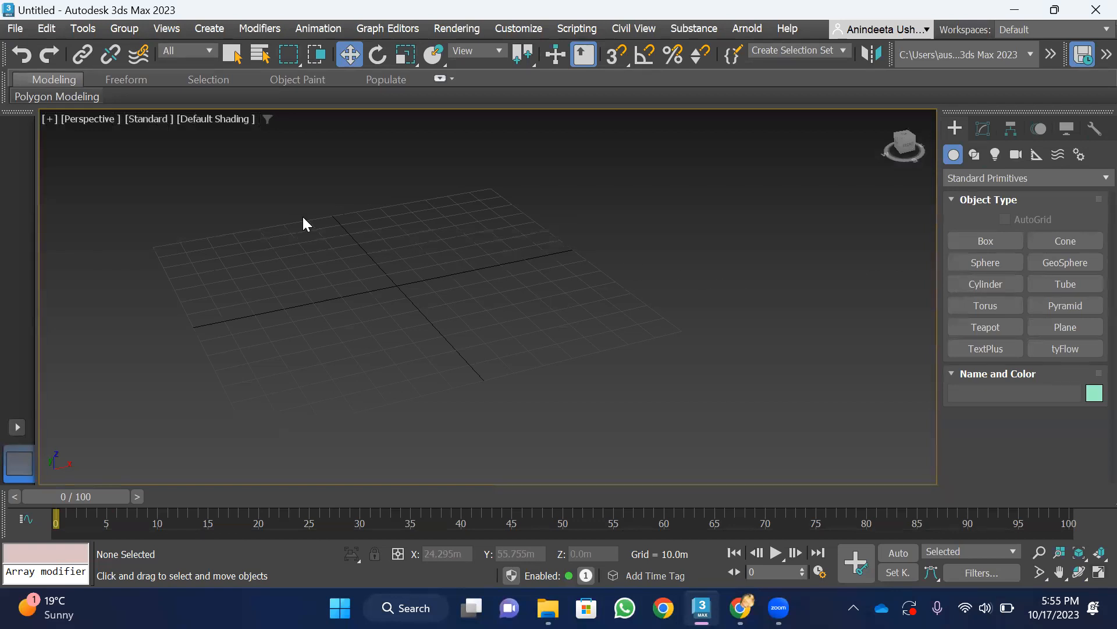
scroll(470, 317, down, 3)
scroll(455, 301, up, 3)
click(986, 243)
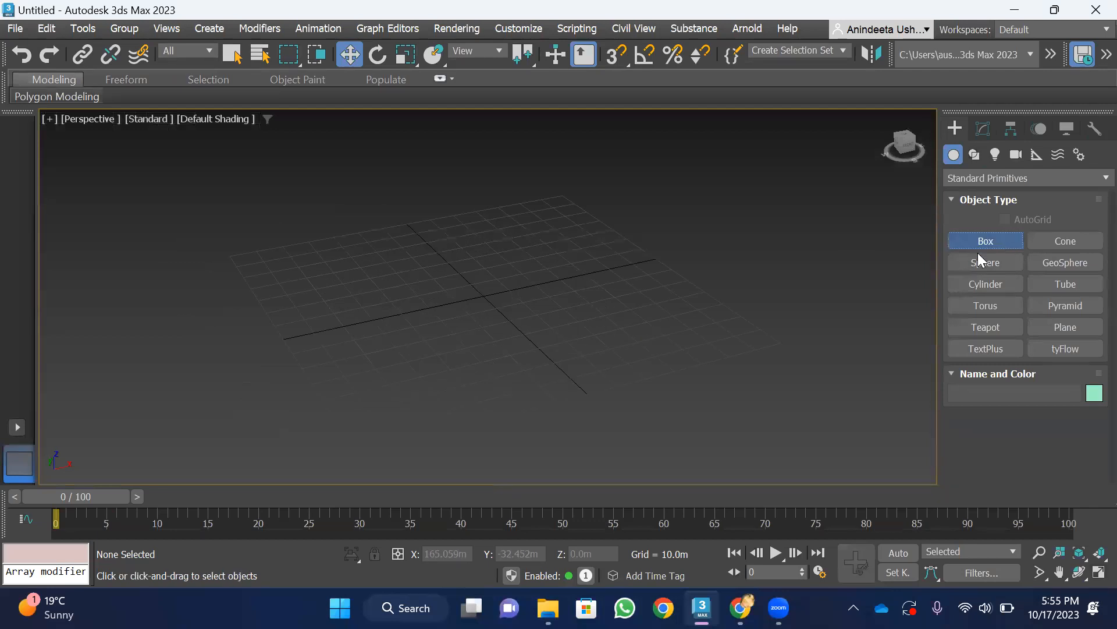
scroll(630, 346, down, 3)
scroll(541, 324, up, 3)
drag(316, 275, 459, 290)
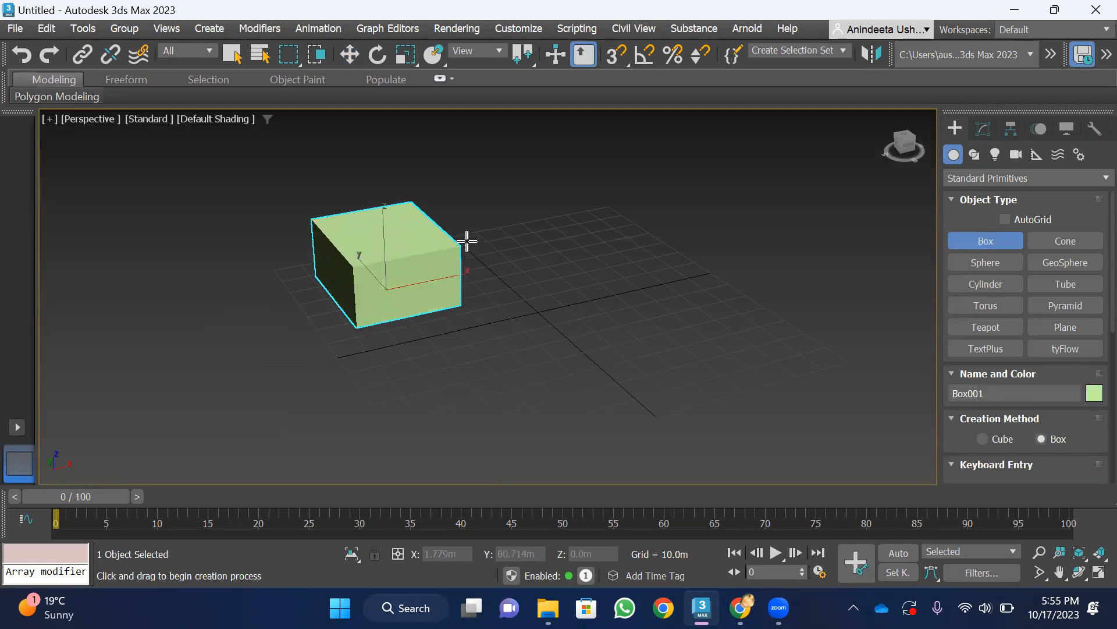
click(469, 232)
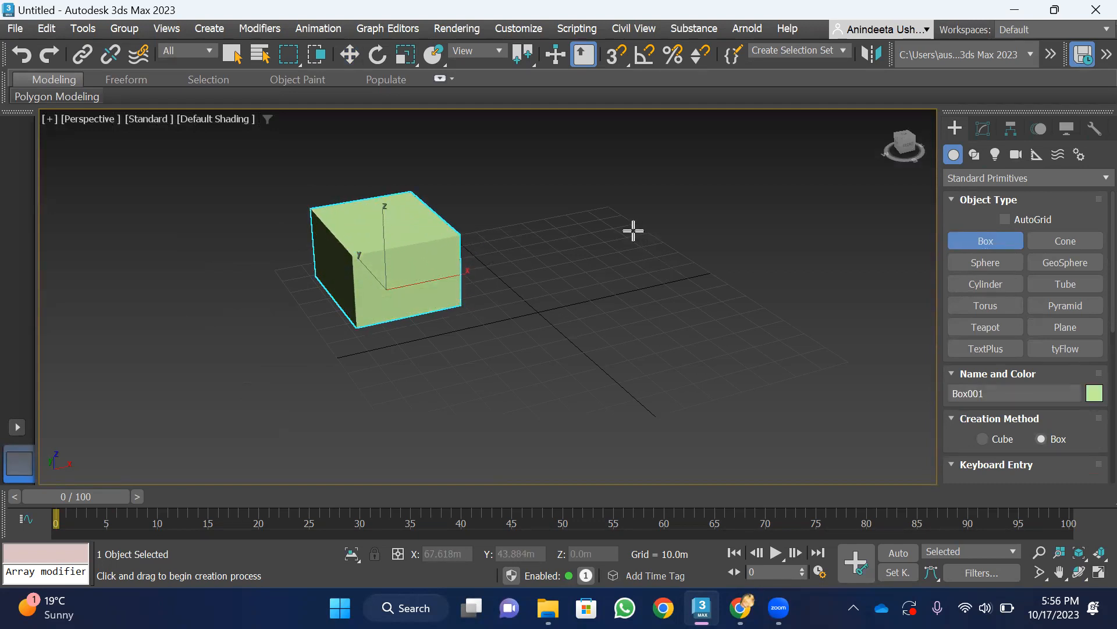
scroll(611, 192, up, 2)
scroll(603, 227, down, 2)
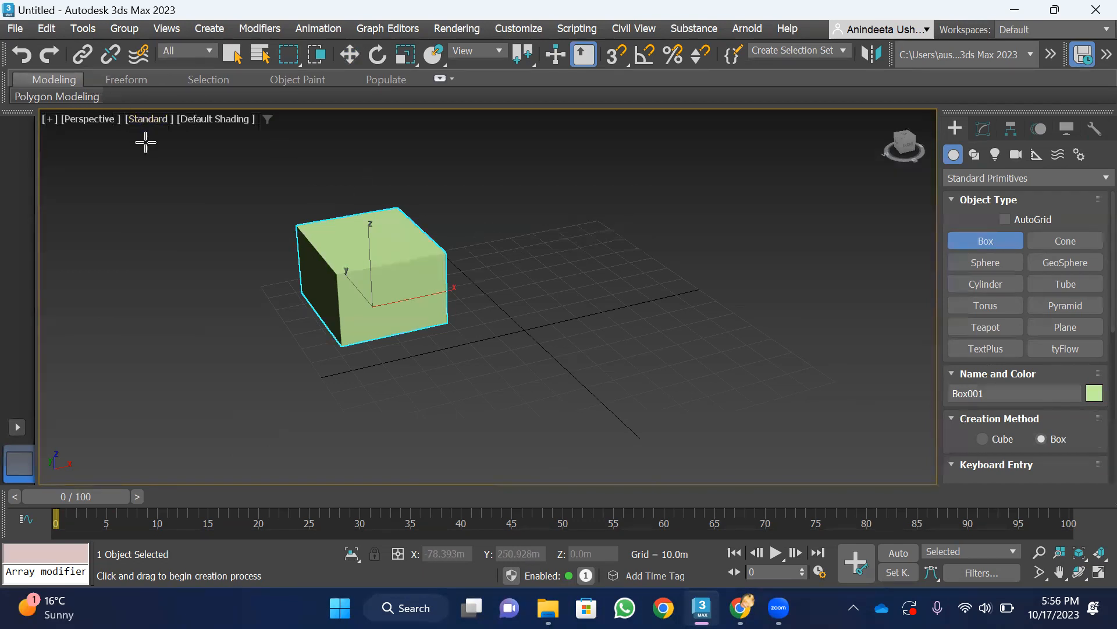
Clone the box in place as a Copy and move the clone along X to about X 21.7 m
click(53, 28)
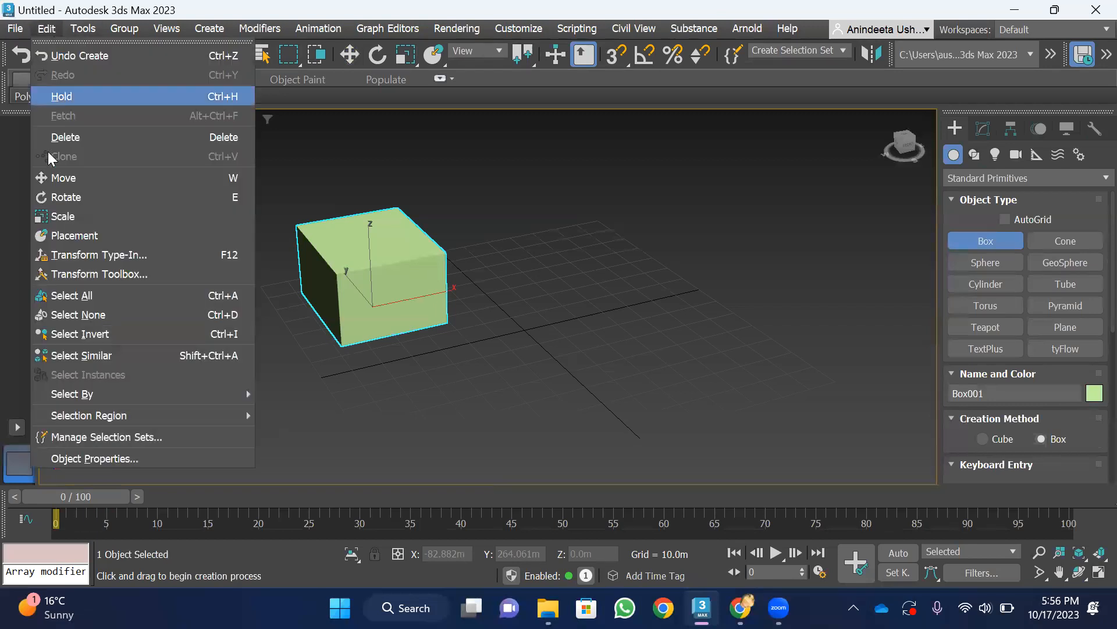
click(348, 142)
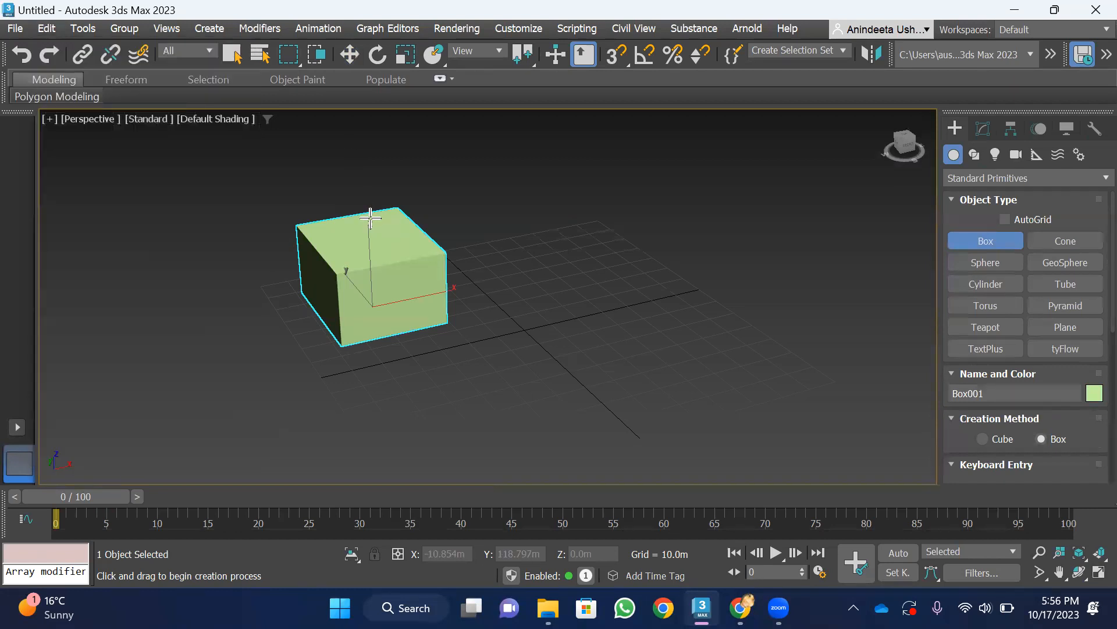
click(351, 54)
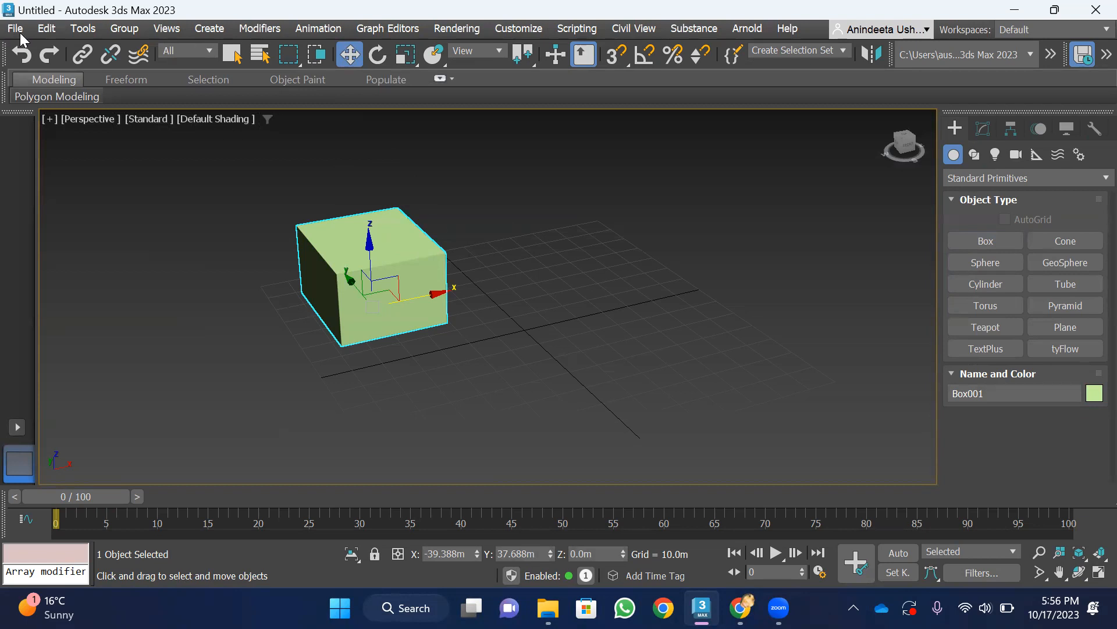
click(47, 29)
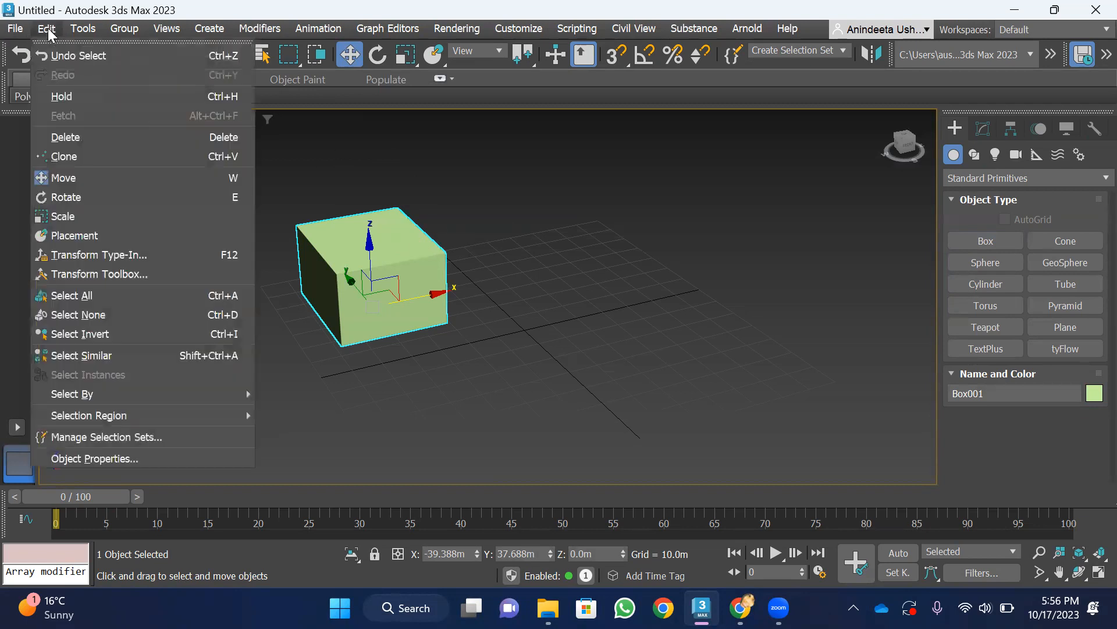
click(70, 158)
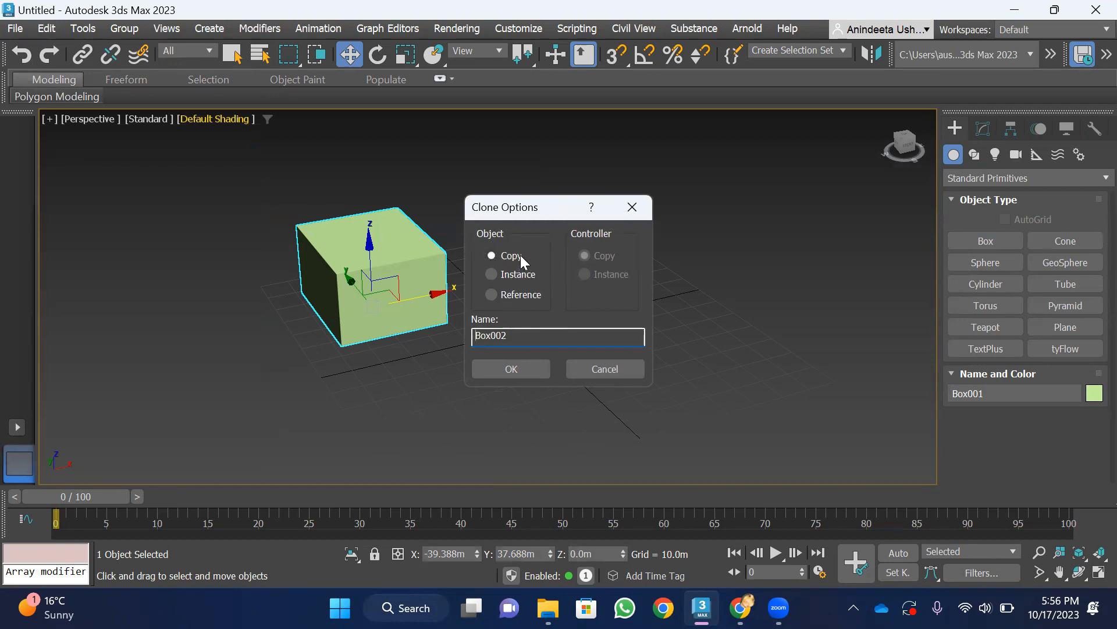
click(491, 274)
click(494, 257)
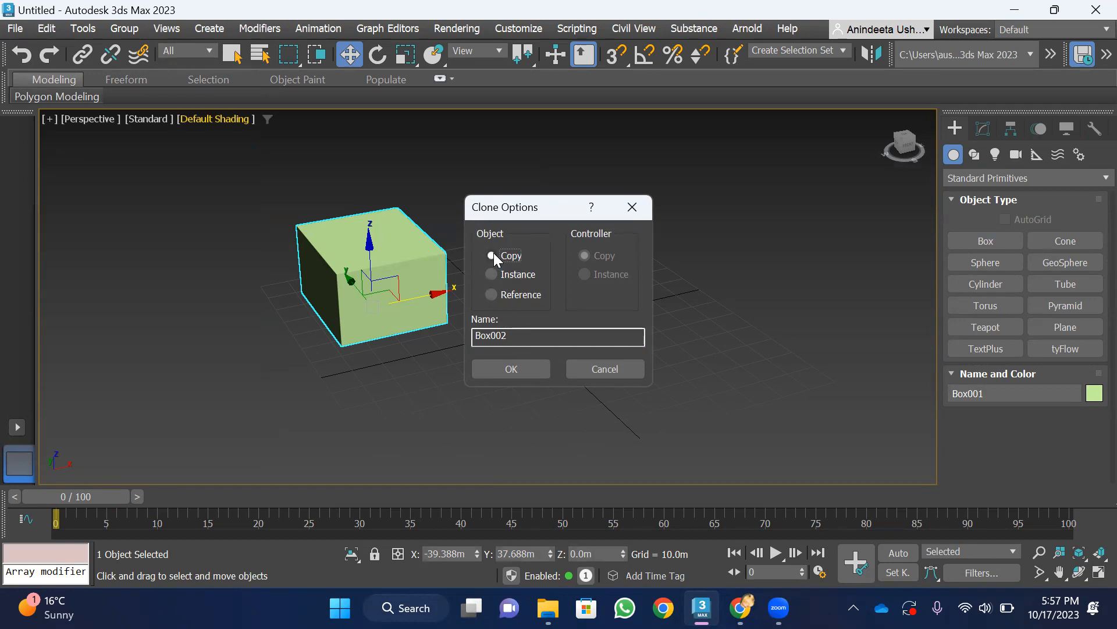
click(517, 368)
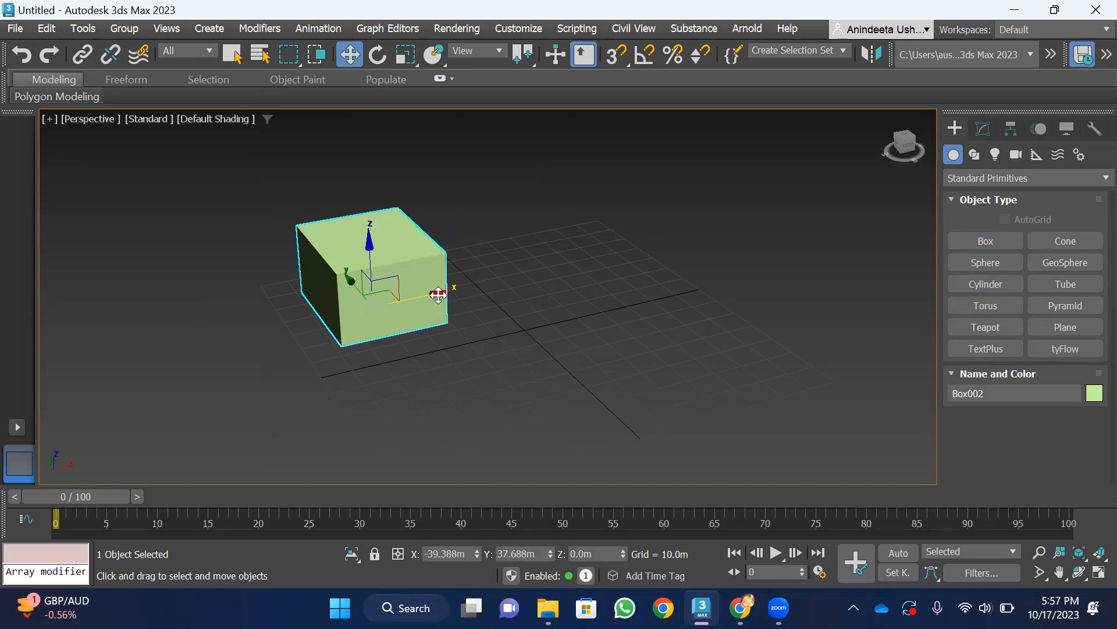
shift+drag(438, 295, 596, 257)
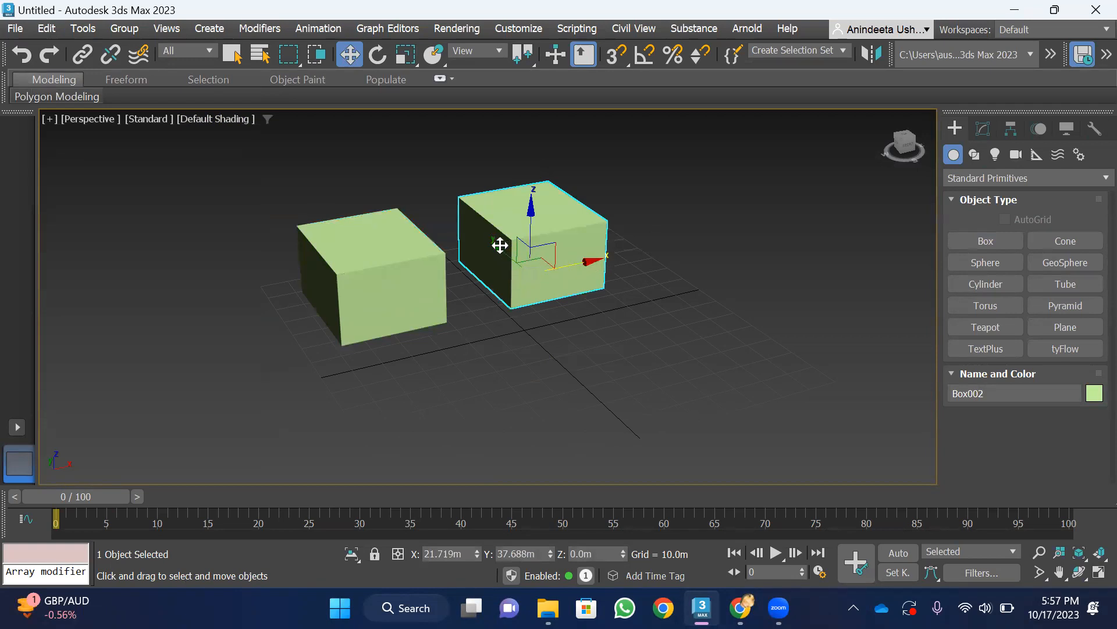
Clone the copied box along negative Y to about Y -31.2 m as a single Instance
mouse_move(497, 245)
shift+mouse_down()
mouse_move(590, 341)
mouse_move(583, 333)
shift+mouse_up()
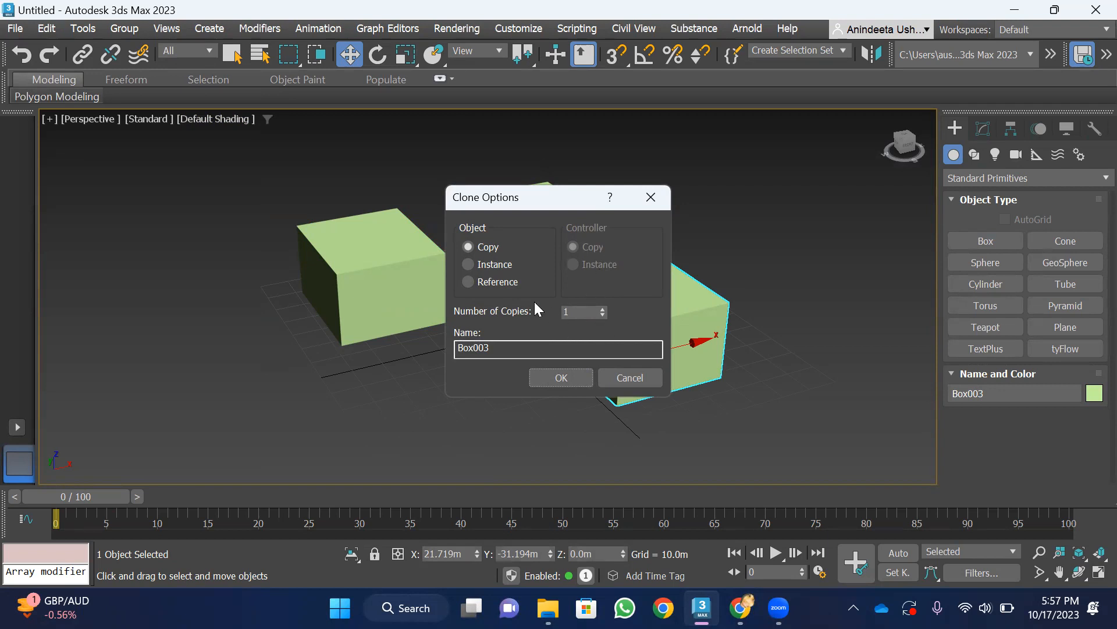
click(604, 307)
click(603, 309)
click(468, 265)
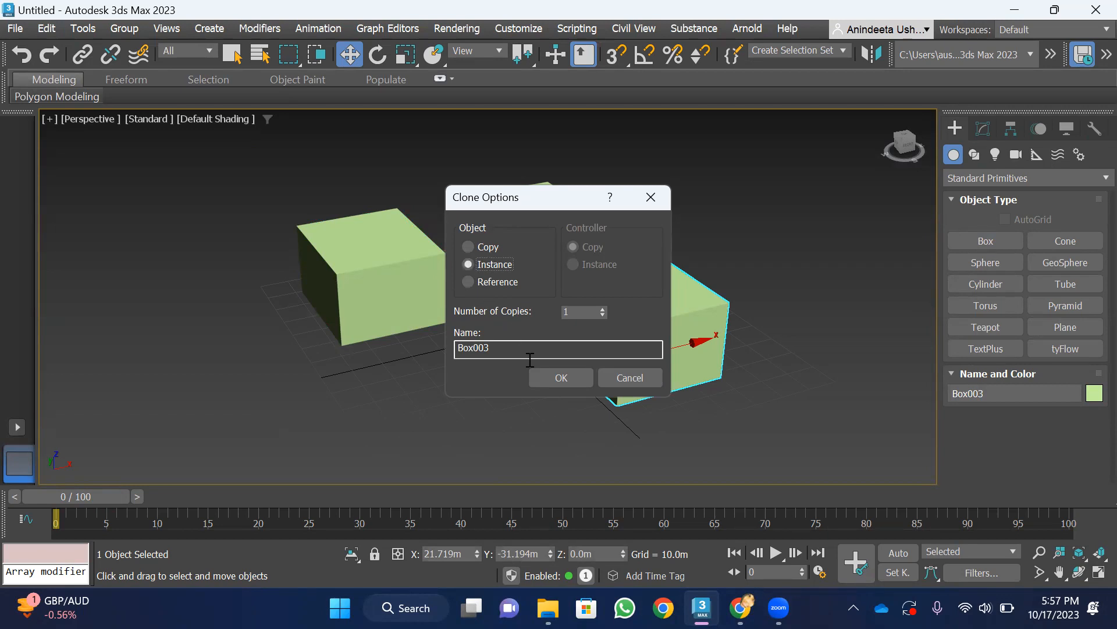
click(560, 378)
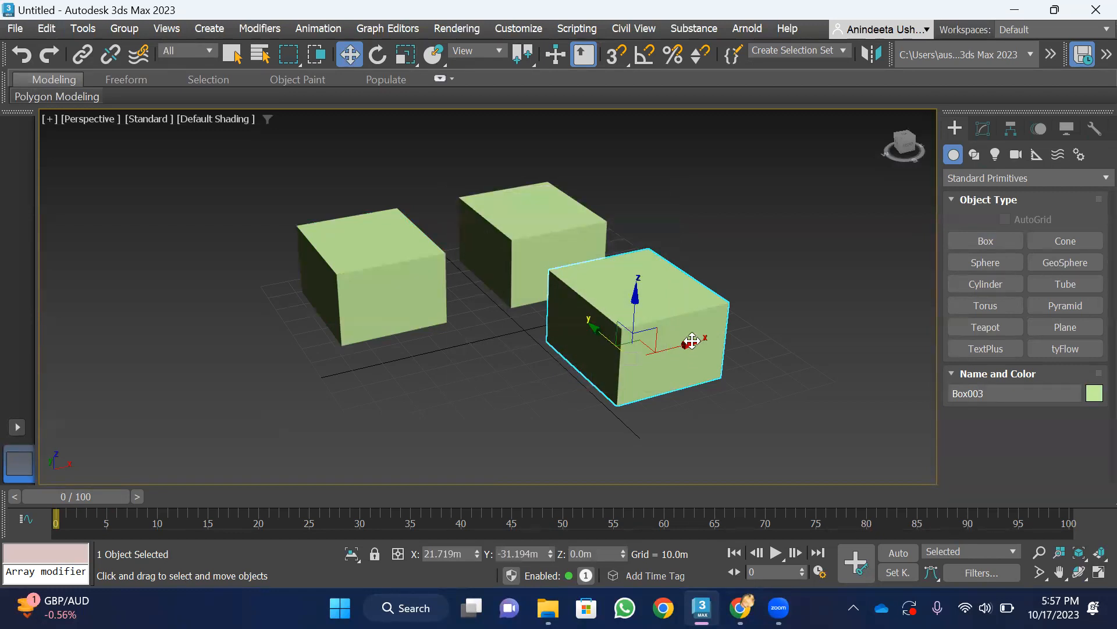
Clone the instanced box along negative X to about X -42.1 m as a single Reference
drag(691, 344, 507, 412)
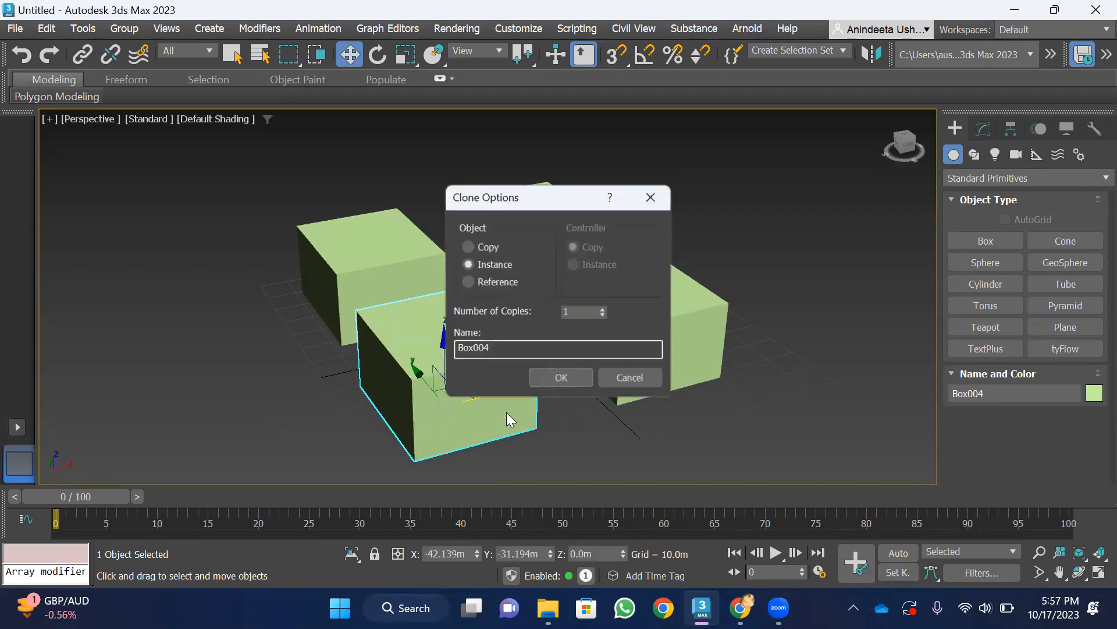
click(467, 283)
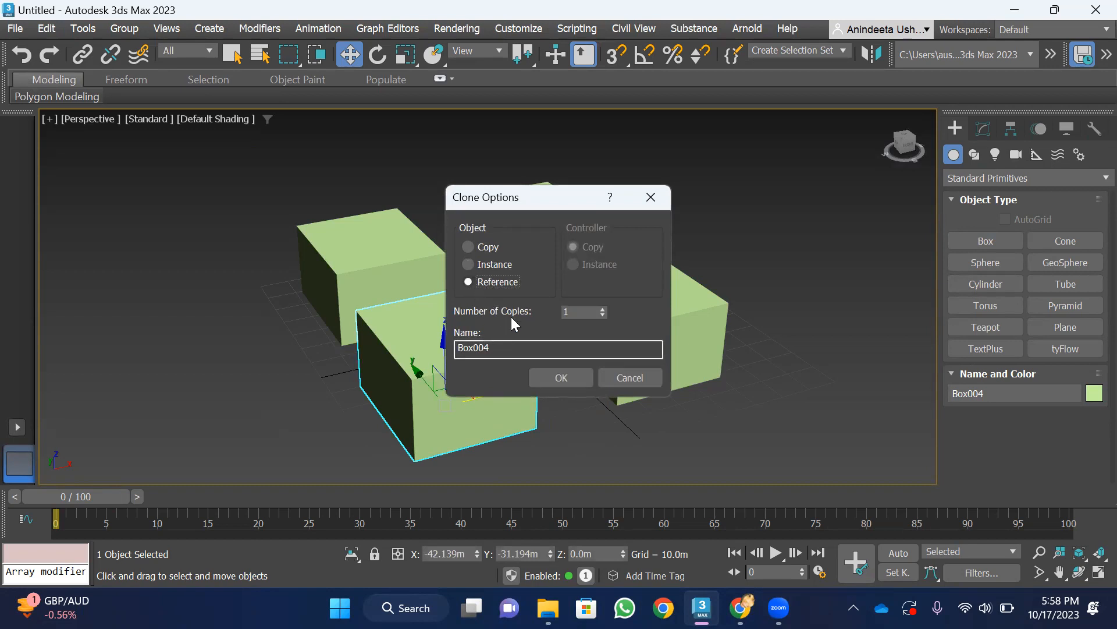
click(561, 377)
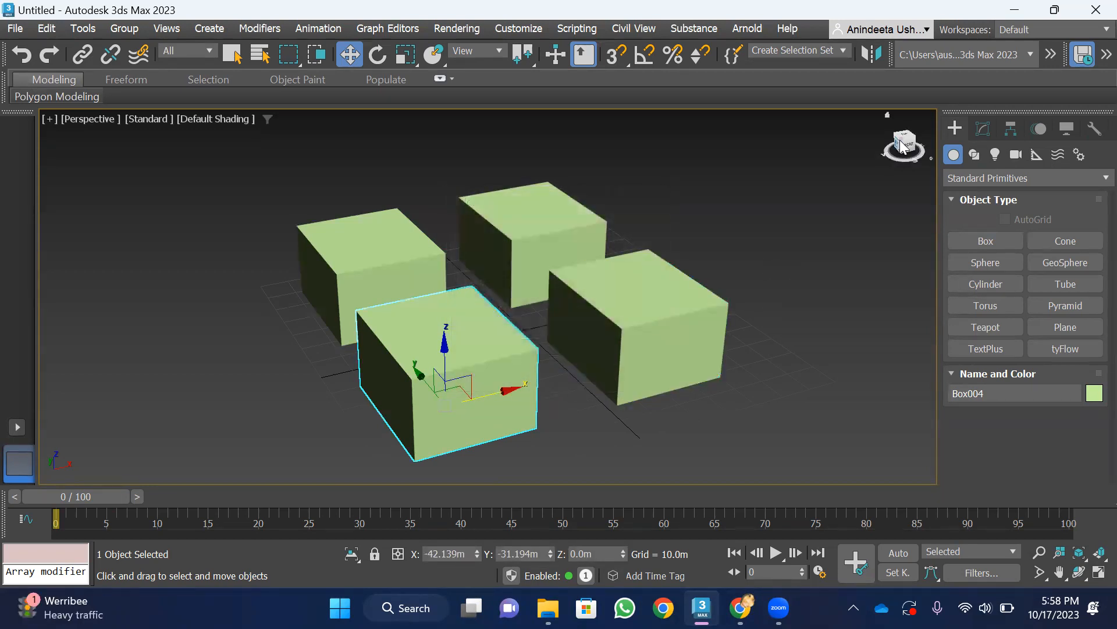
Resize the original box to about 32.6 m length, 37.3 m width and 37.5 m height in its parameters
drag(901, 147, 937, 154)
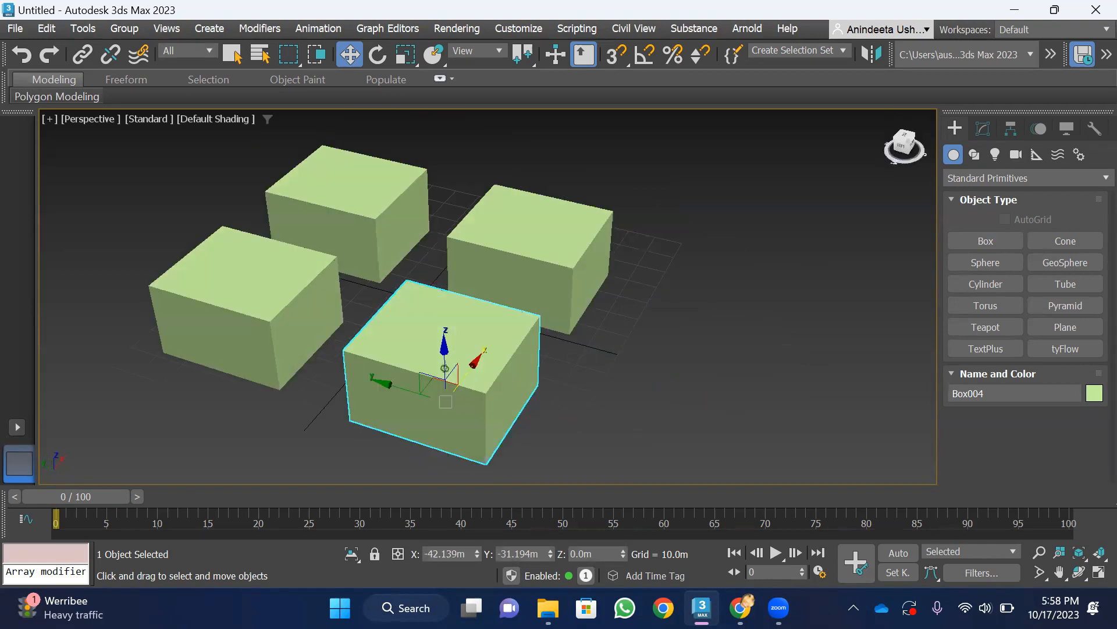
scroll(706, 294, down, 5)
scroll(526, 287, up, 8)
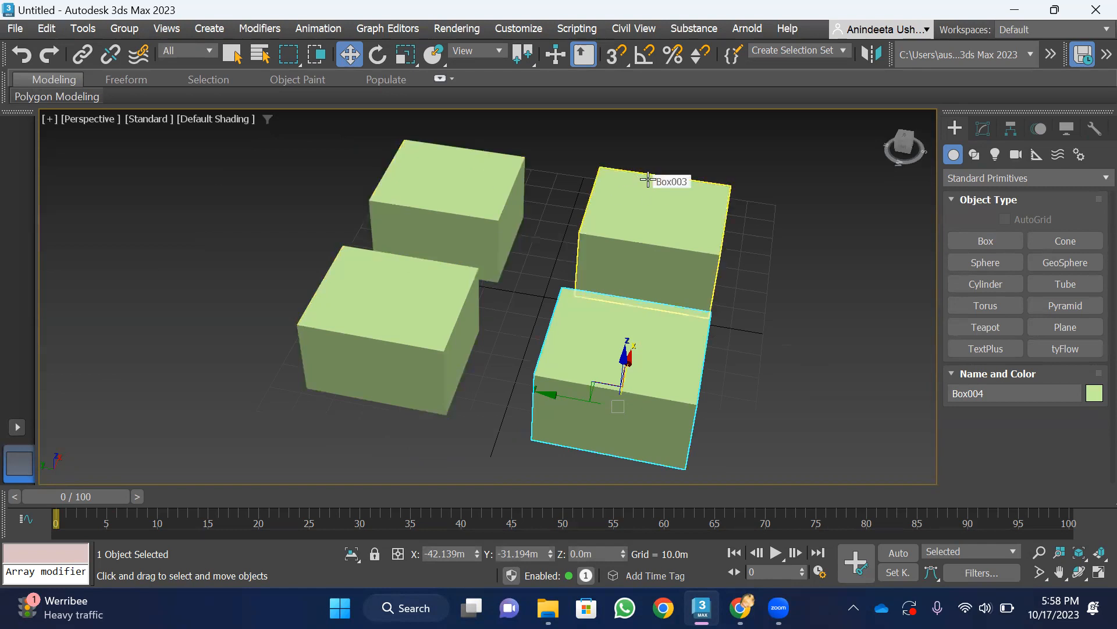
click(401, 328)
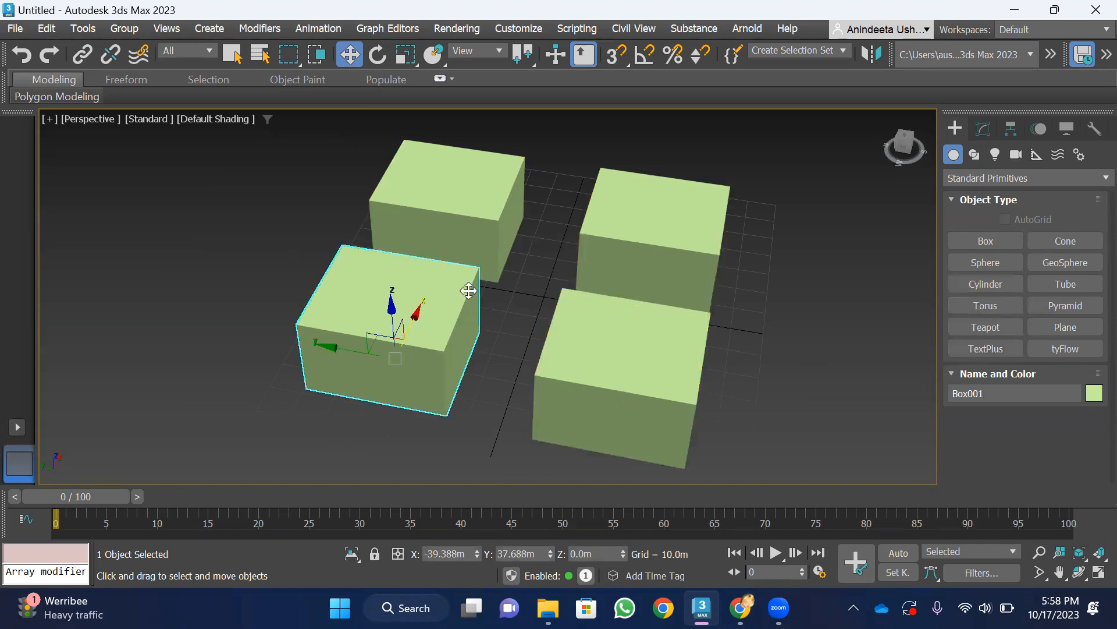
click(988, 125)
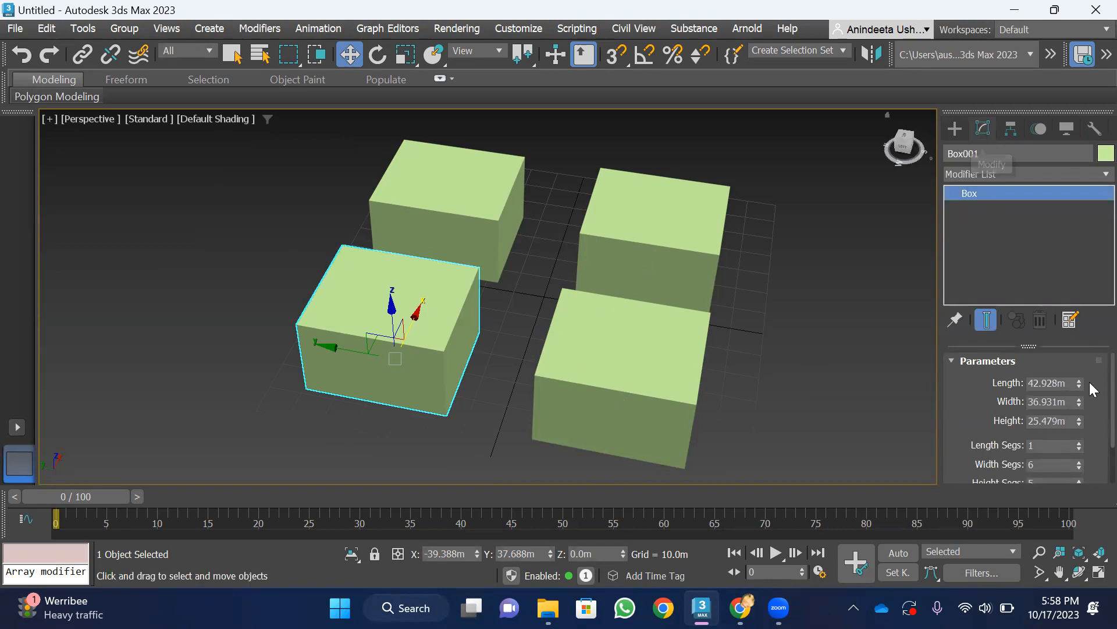
scroll(1093, 415, down, 2)
scroll(1094, 416, up, 2)
mouse_move(1081, 383)
mouse_down()
mouse_move(1080, 362)
mouse_move(1094, 413)
mouse_move(1094, 372)
mouse_move(1093, 431)
mouse_move(1094, 391)
mouse_up()
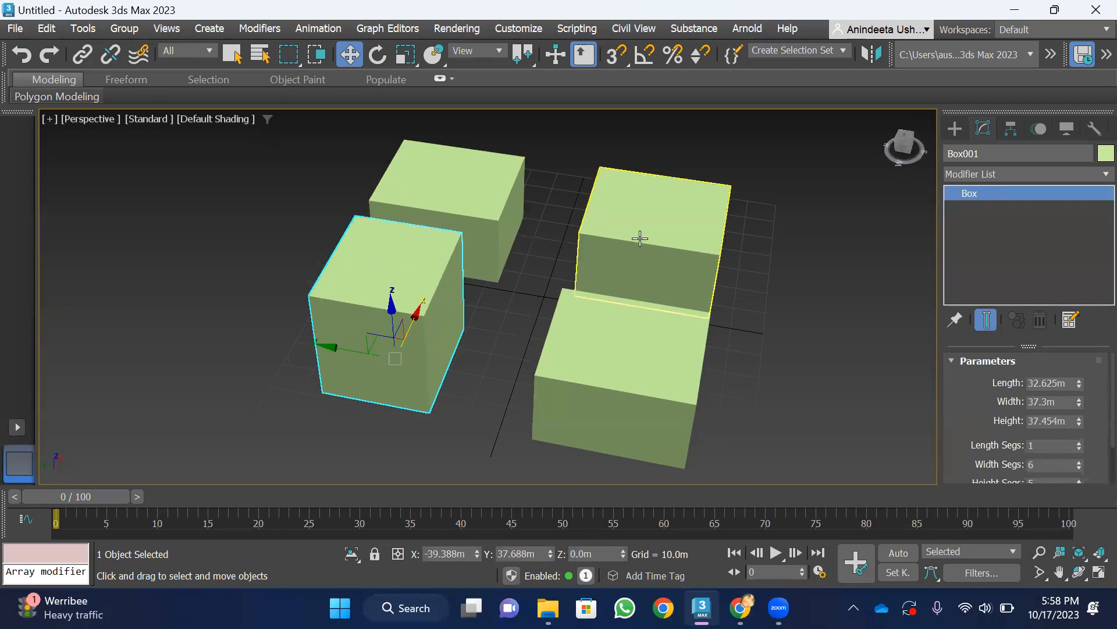
Change the copied box's length to about 45.3 m and its height to about 23.4 m
click(474, 174)
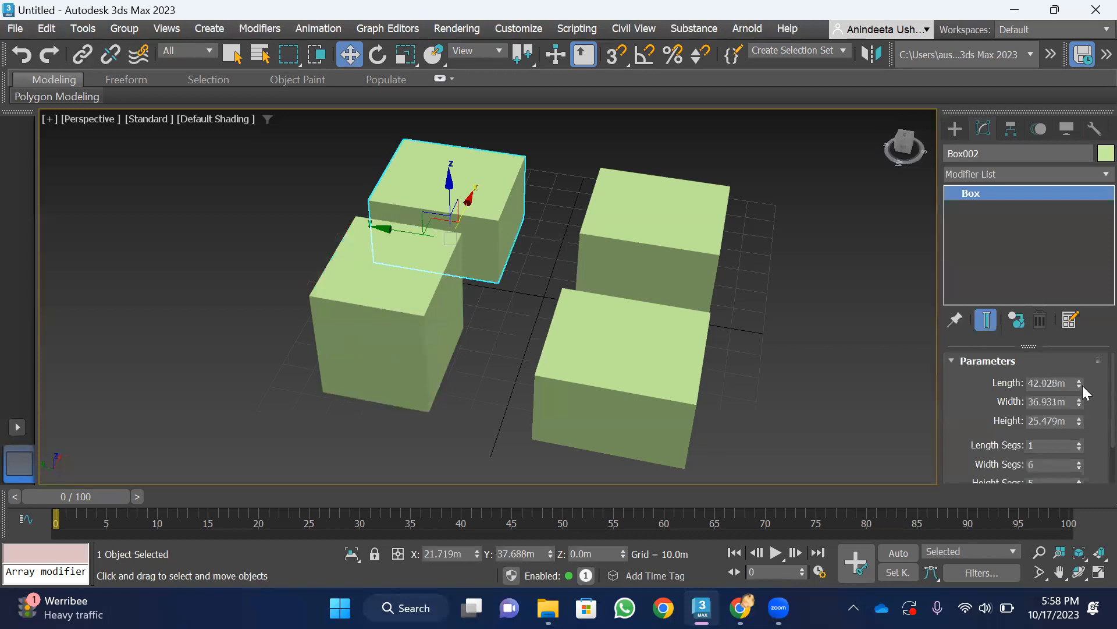
mouse_move(1079, 382)
mouse_down()
mouse_move(1094, 340)
mouse_move(1094, 399)
mouse_move(1094, 383)
mouse_up()
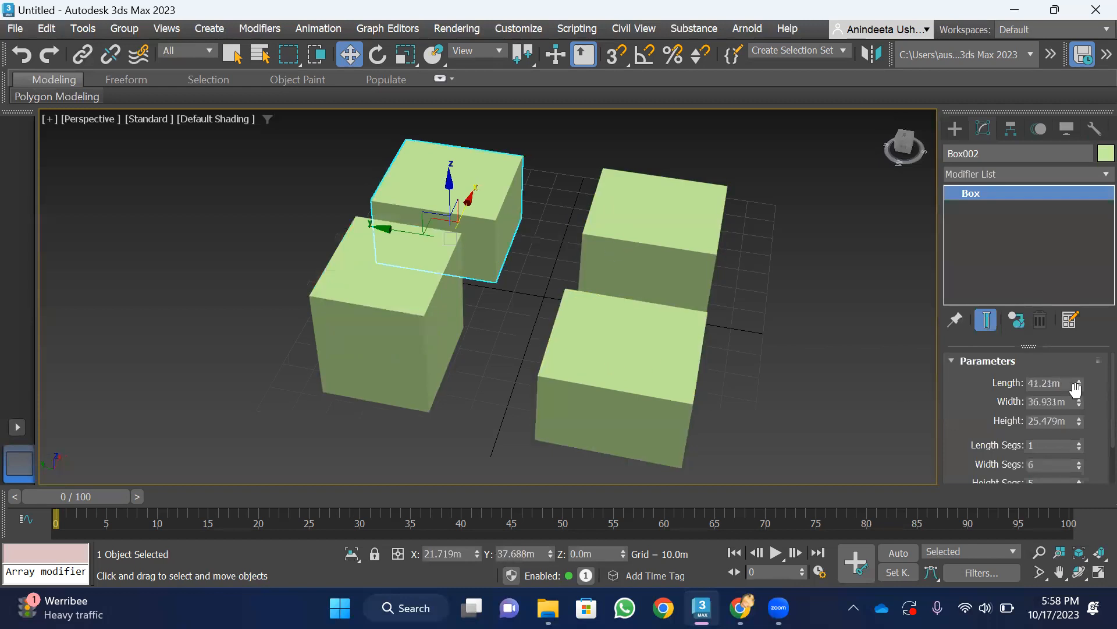
mouse_move(1079, 383)
mouse_down()
mouse_move(1079, 358)
mouse_move(1079, 382)
mouse_up()
mouse_move(1079, 421)
mouse_down()
mouse_move(1079, 410)
mouse_move(1093, 421)
mouse_up()
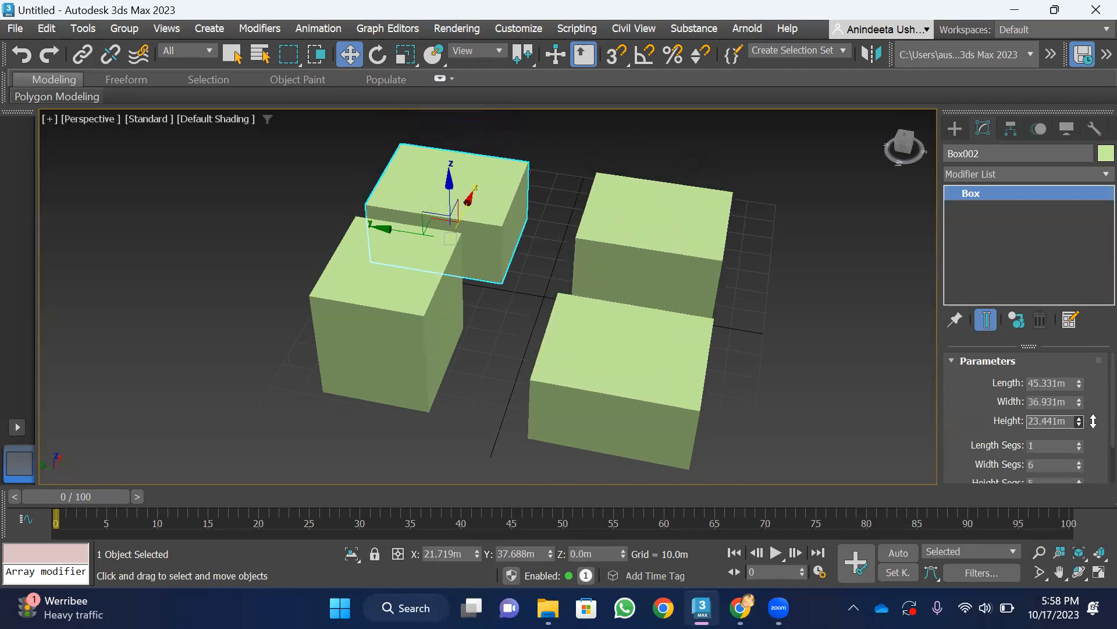
Compare the modifier stack entries of the original box, its copy, the instance and the reference
click(401, 292)
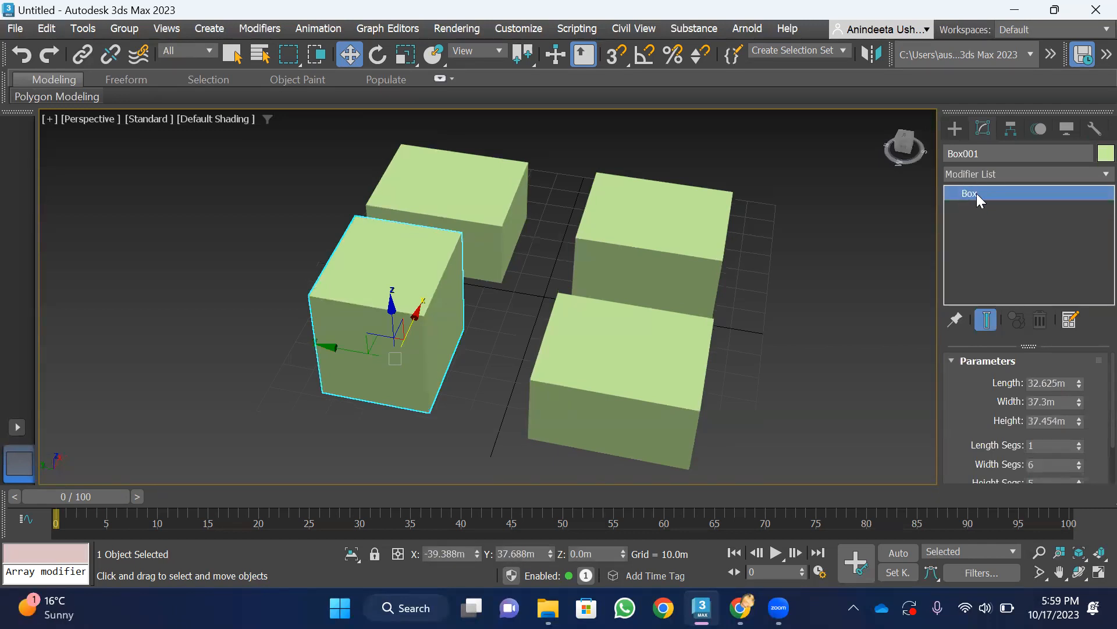
click(474, 192)
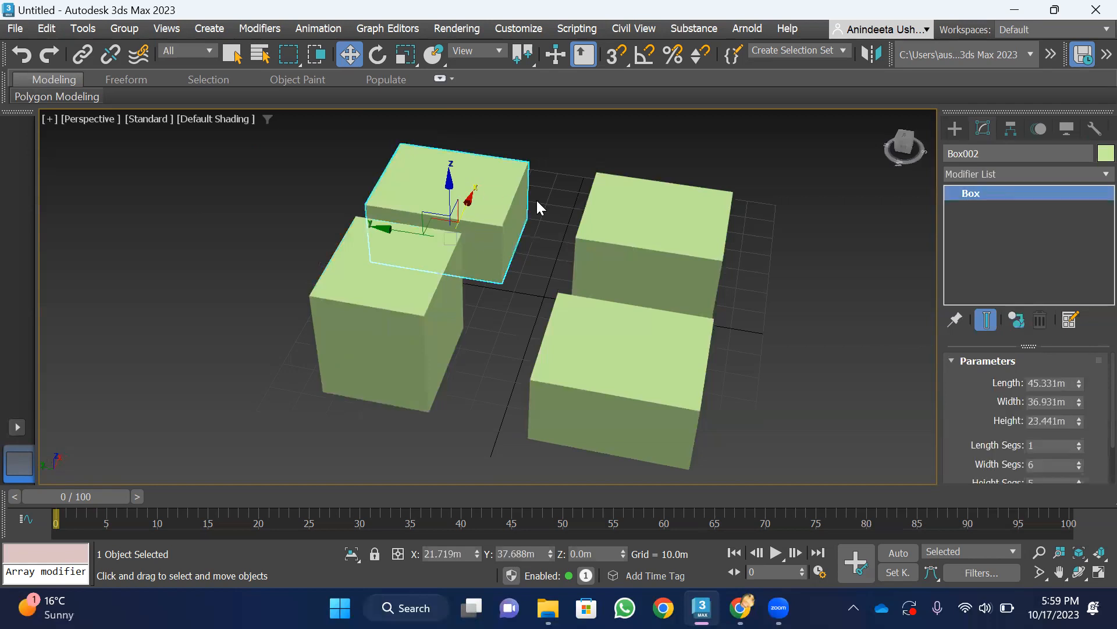
click(691, 220)
click(623, 351)
click(480, 189)
click(973, 194)
click(832, 198)
click(437, 192)
click(974, 194)
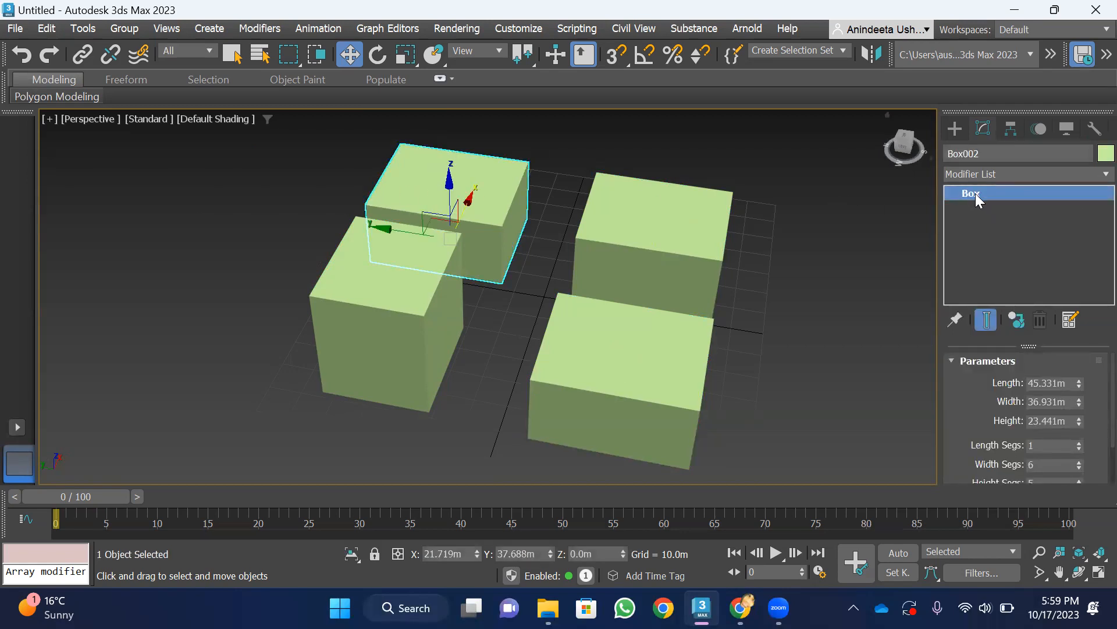
Make the copied box unique and set its length to about 49.4 m
right_click(976, 193)
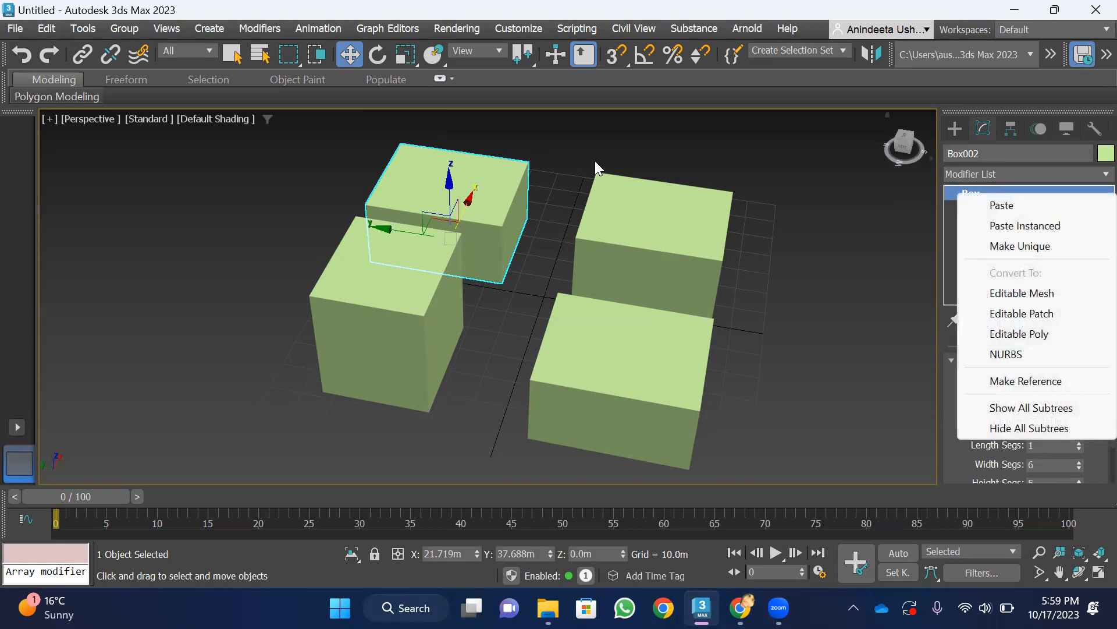
click(573, 147)
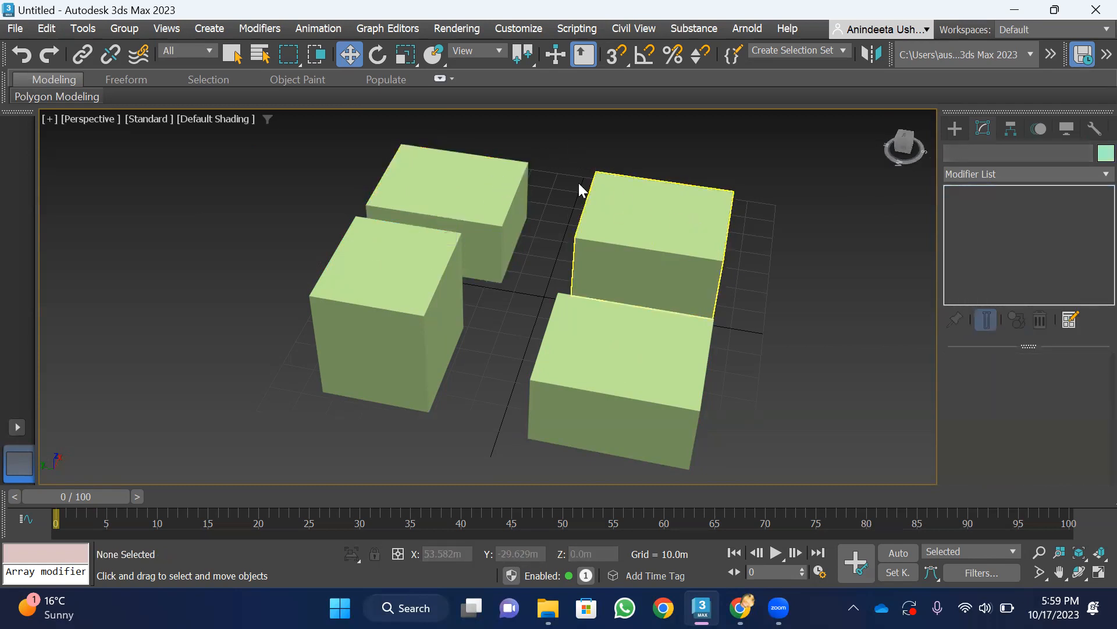
click(460, 194)
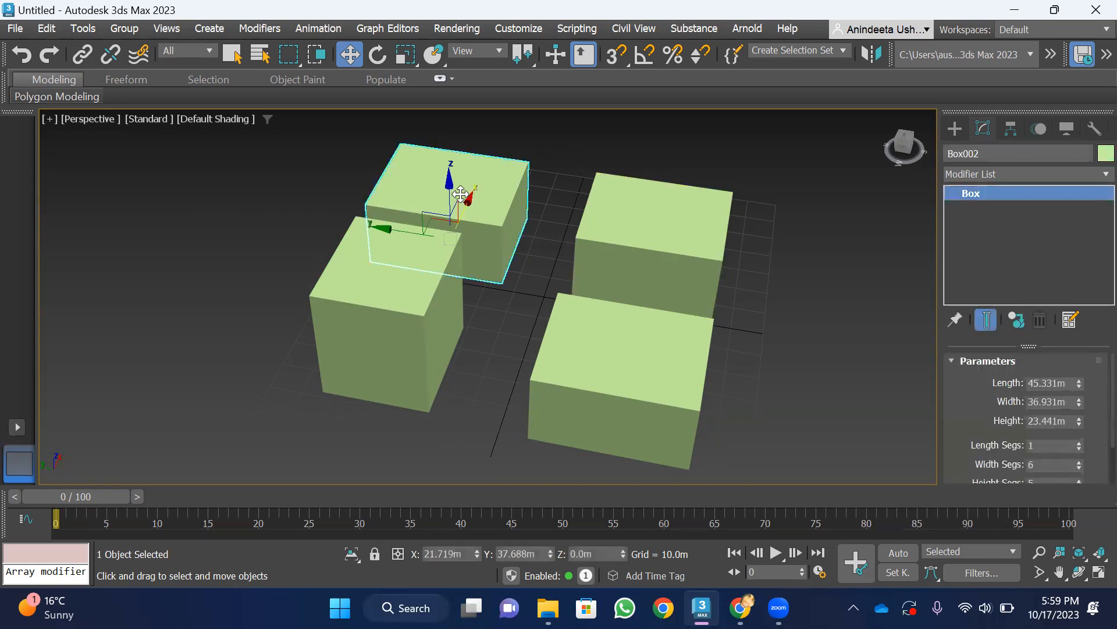
right_click(971, 198)
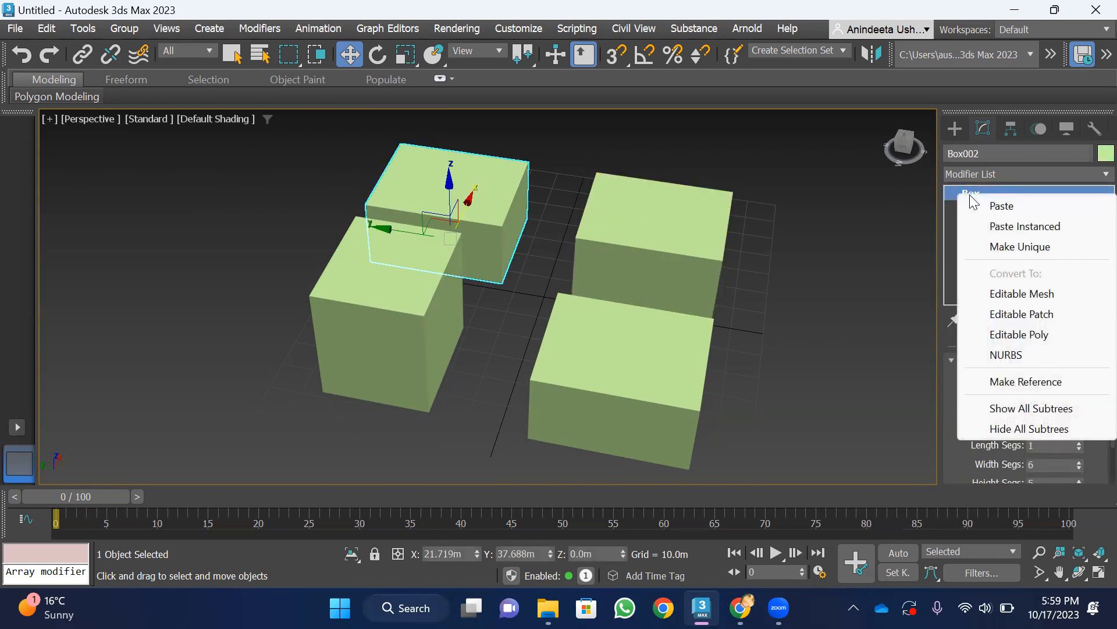
click(1007, 247)
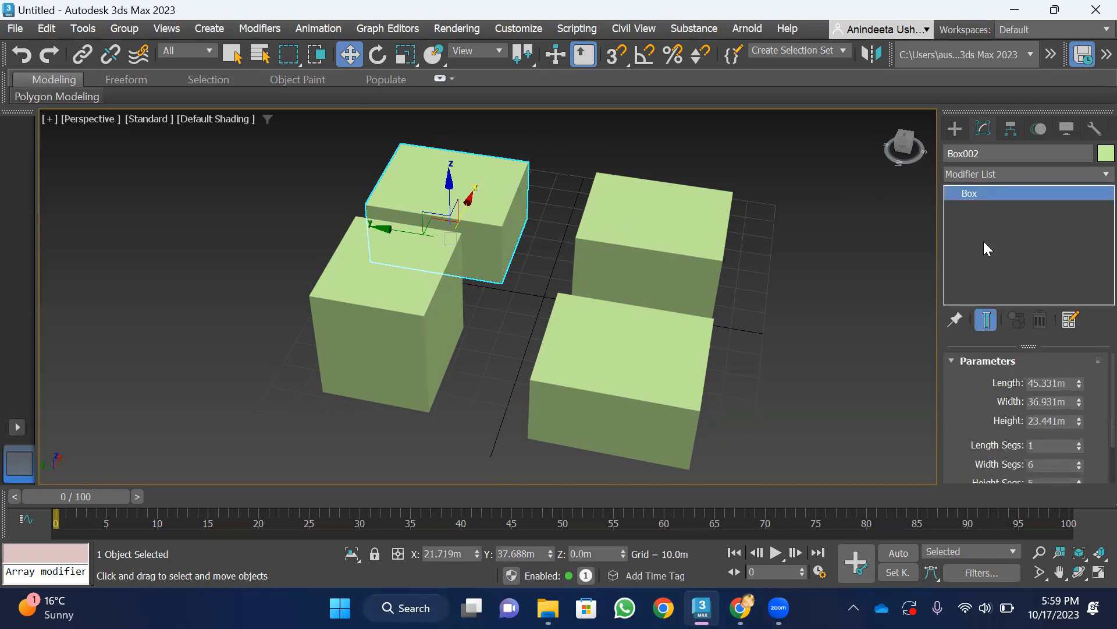
drag(1080, 382, 58, 383)
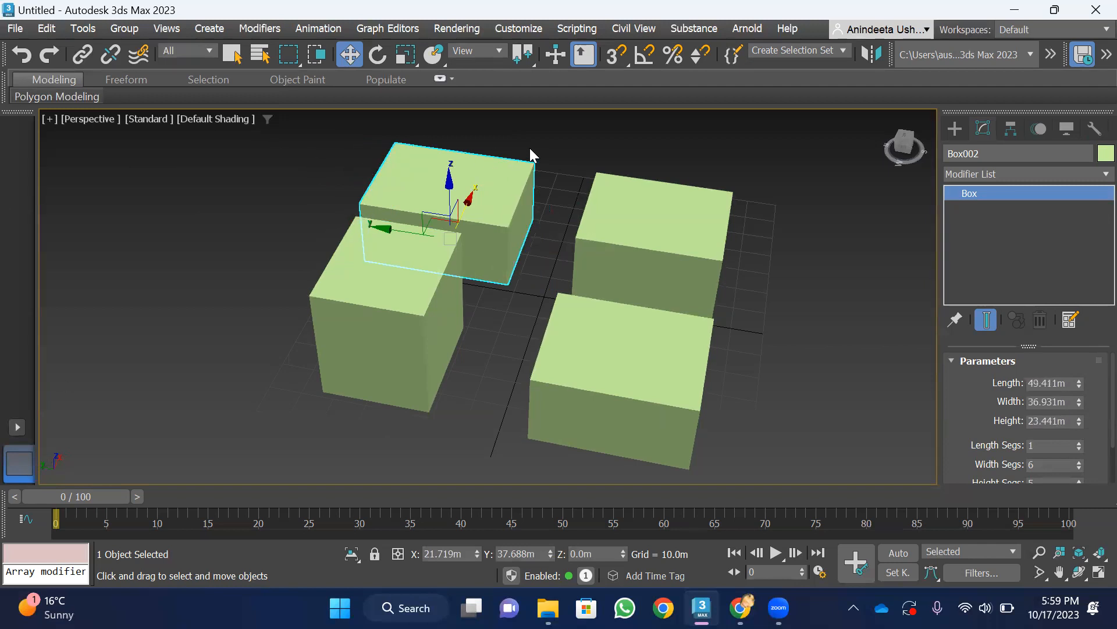
Compare the modifier stack entries of the instanced box and the reference box
click(633, 229)
click(586, 358)
click(672, 233)
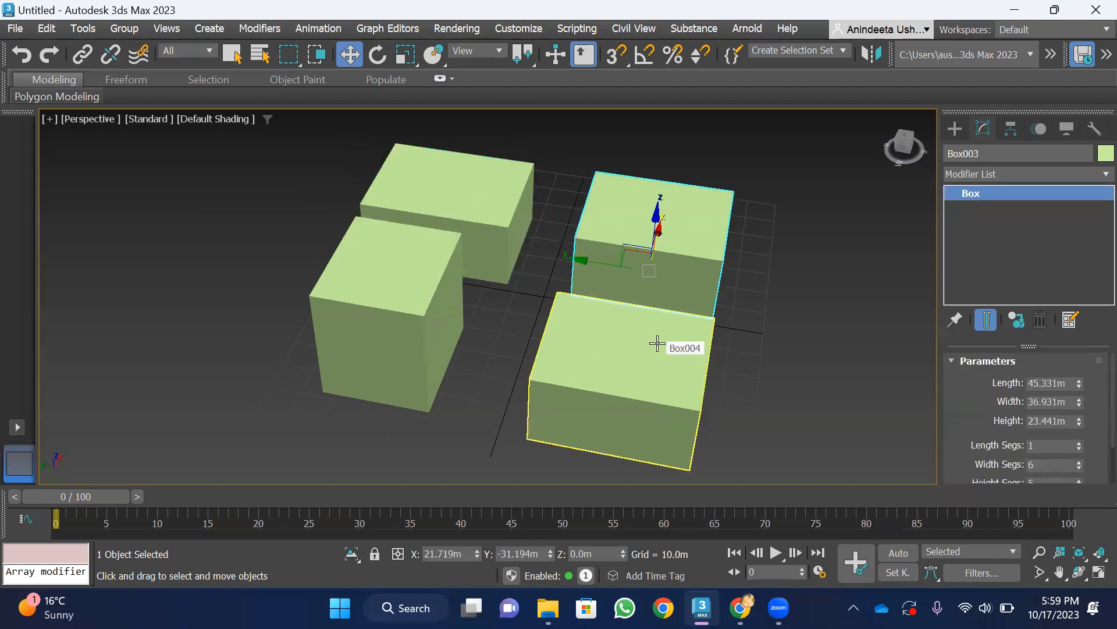
click(657, 343)
click(660, 221)
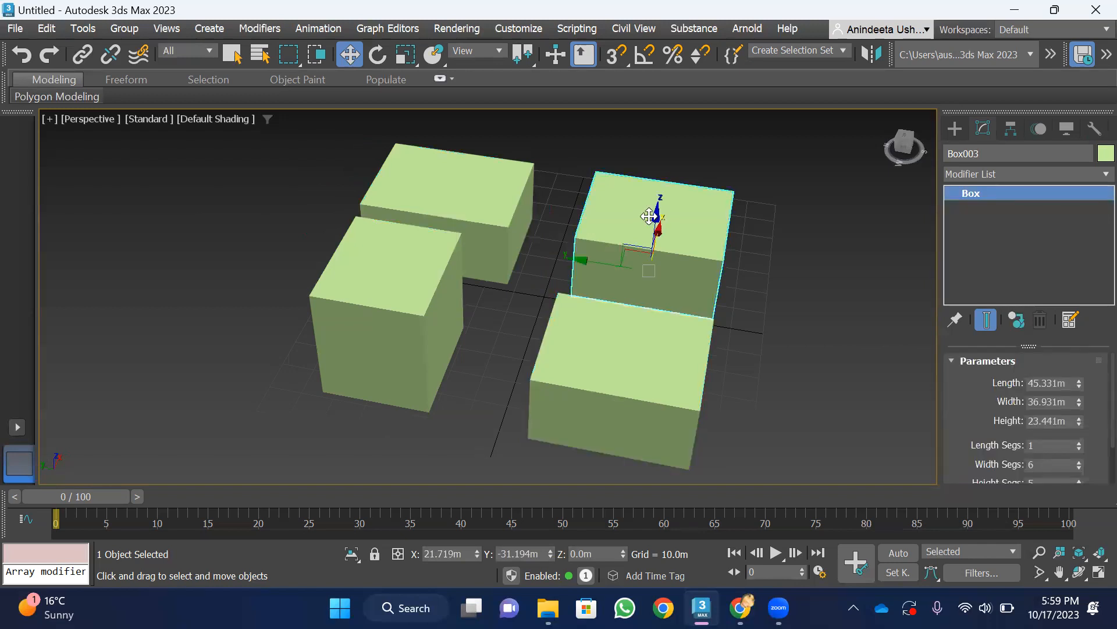
click(599, 348)
click(650, 202)
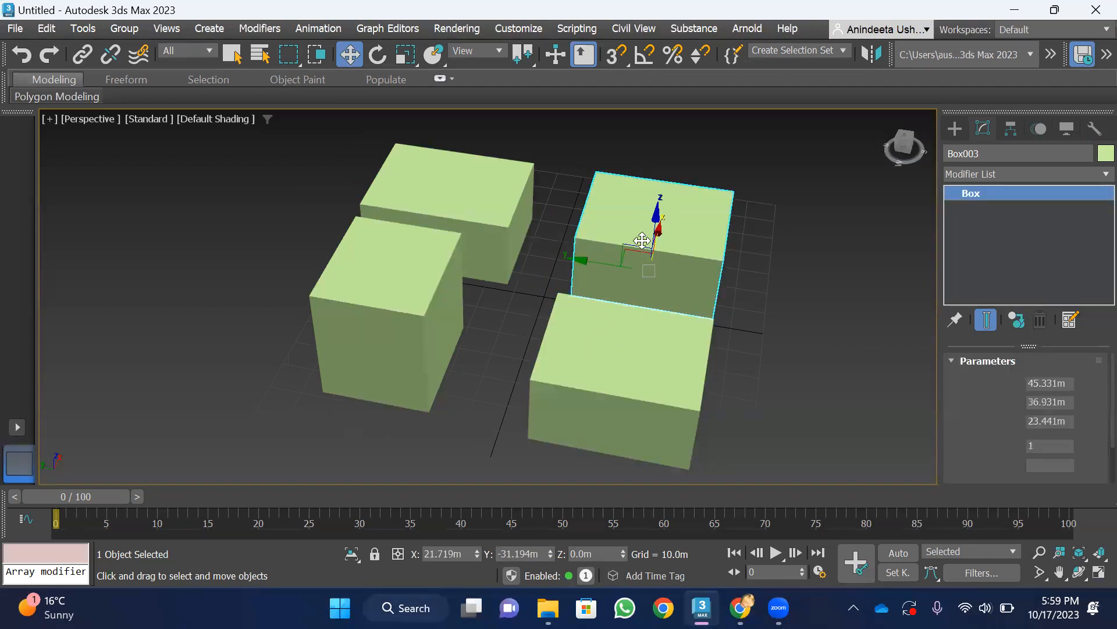
click(633, 349)
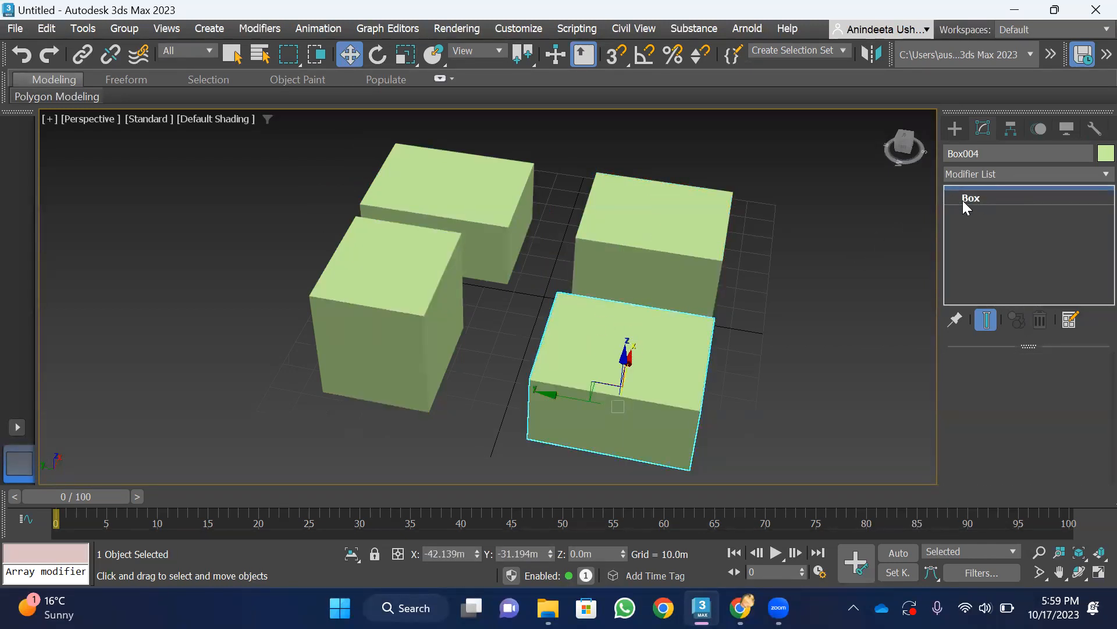
Set the instanced box's length to about 47.6 m and its height to about 25.3 m
click(649, 220)
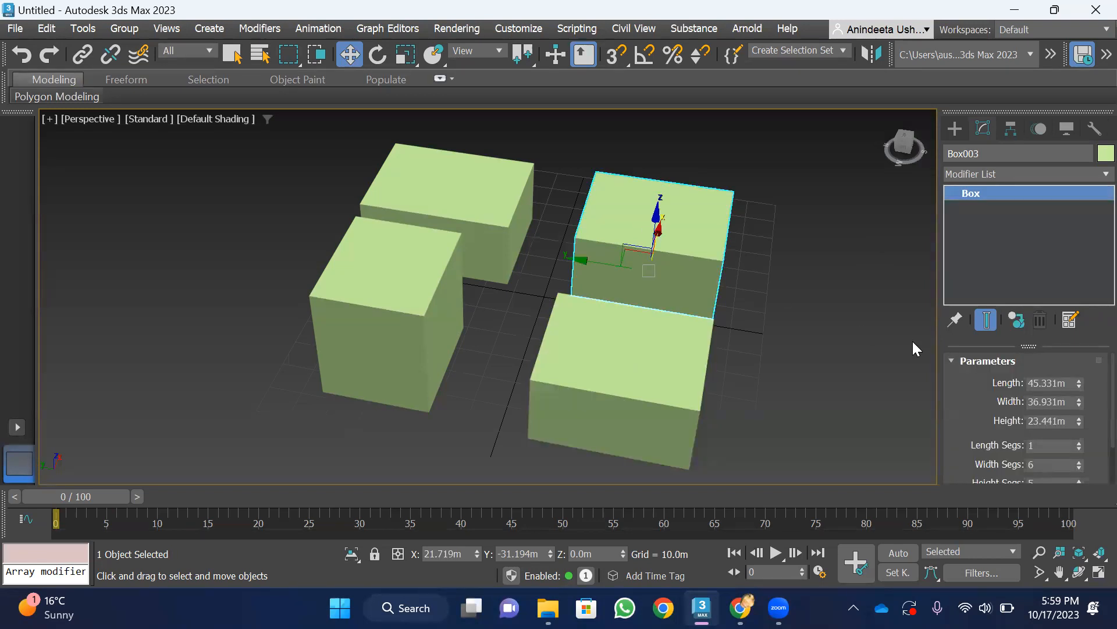
drag(1080, 383, 1094, 417)
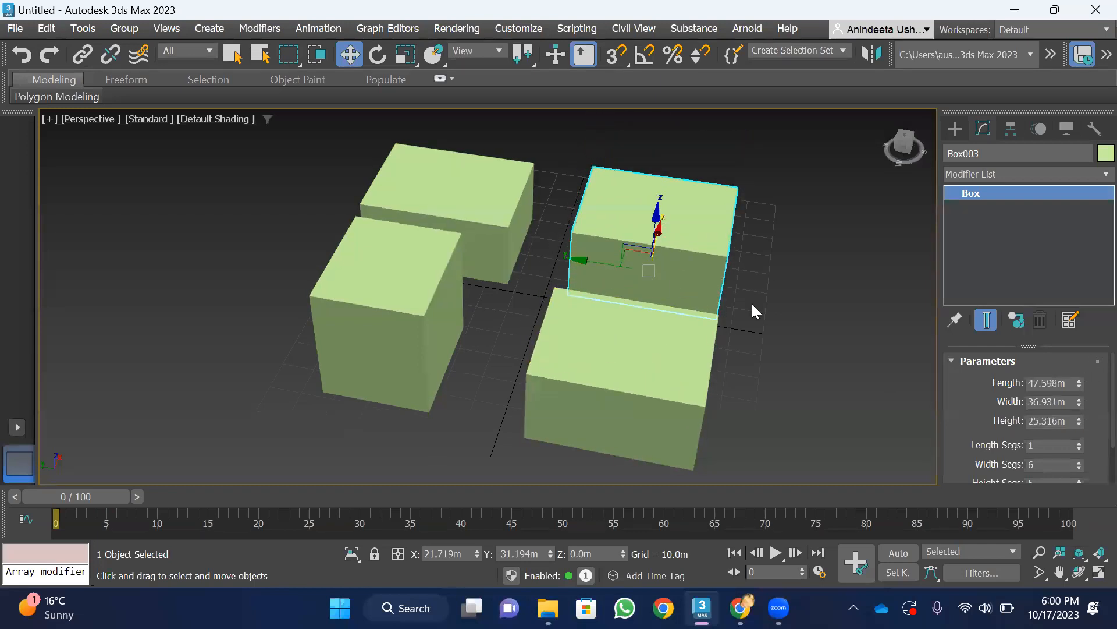
mouse_move(904, 147)
mouse_down()
mouse_move(903, 130)
mouse_move(885, 136)
mouse_up()
click(756, 179)
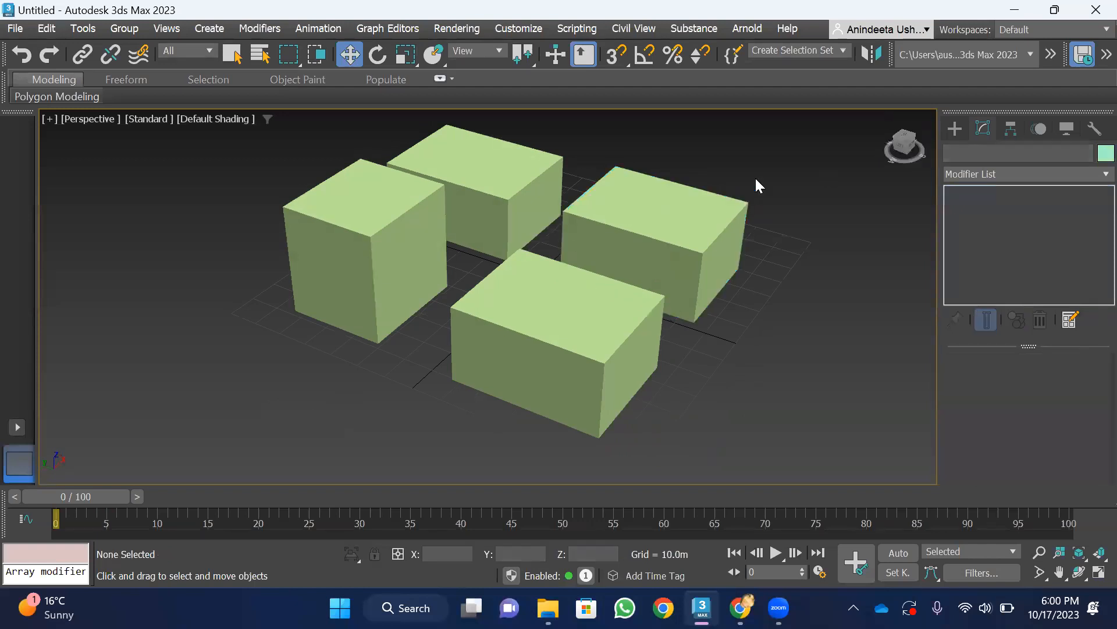
Add a Bend modifier to the instanced box and set its angle to 26
click(697, 214)
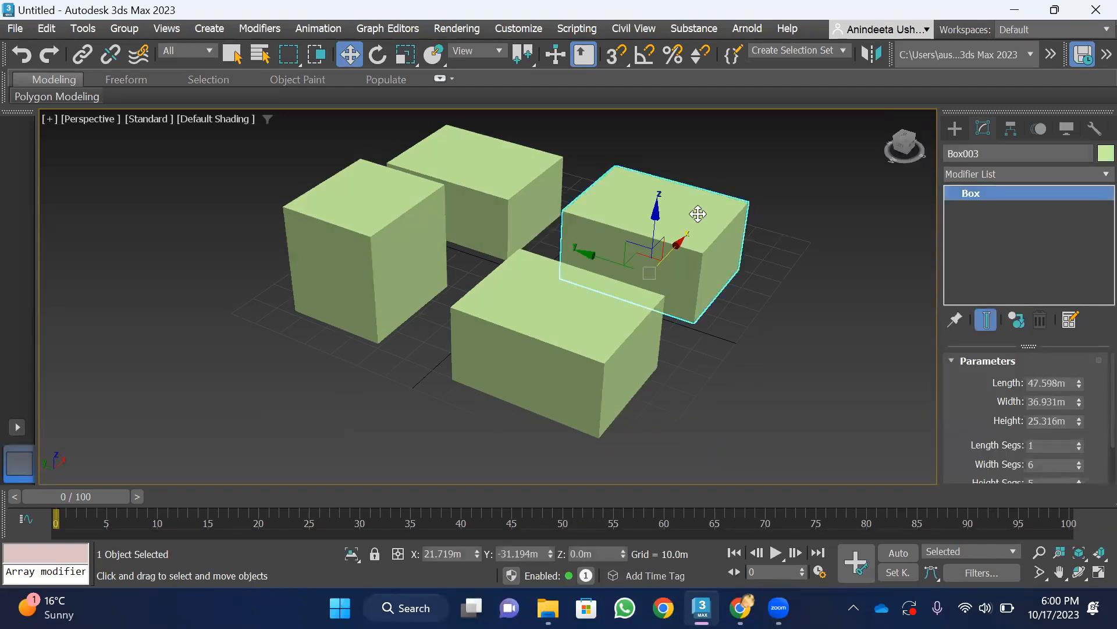
click(999, 175)
key(b)
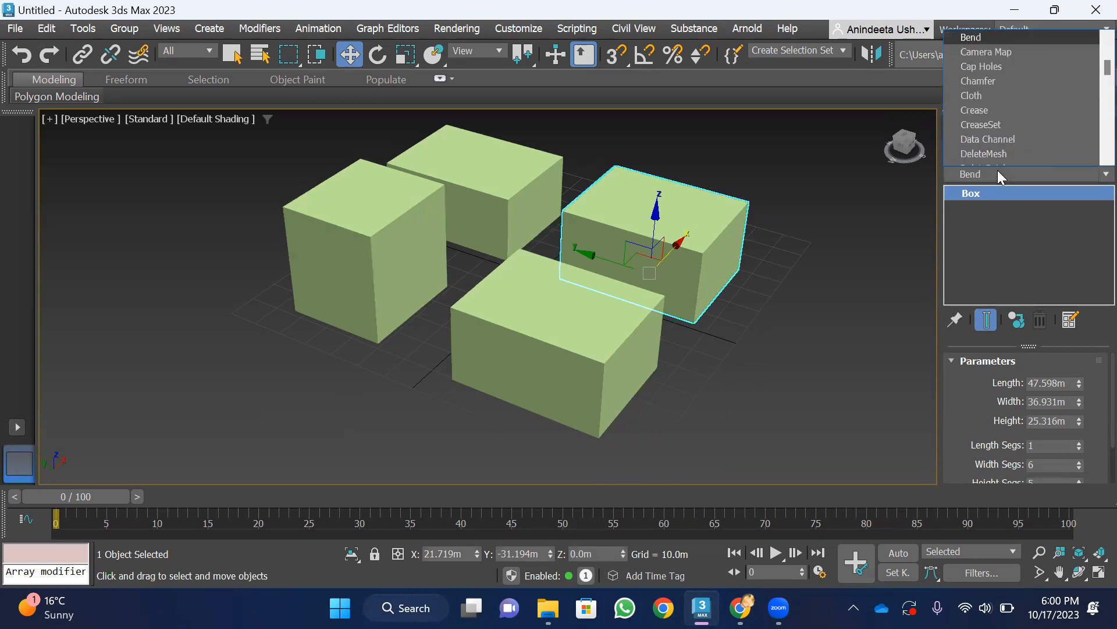
click(971, 38)
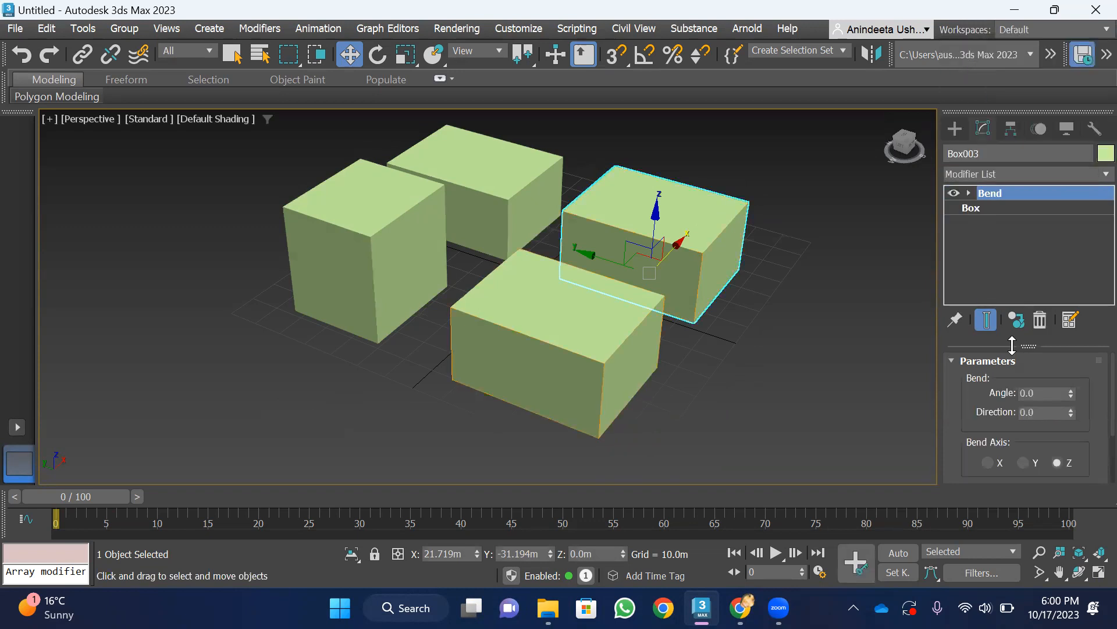
drag(1072, 392, 1094, 361)
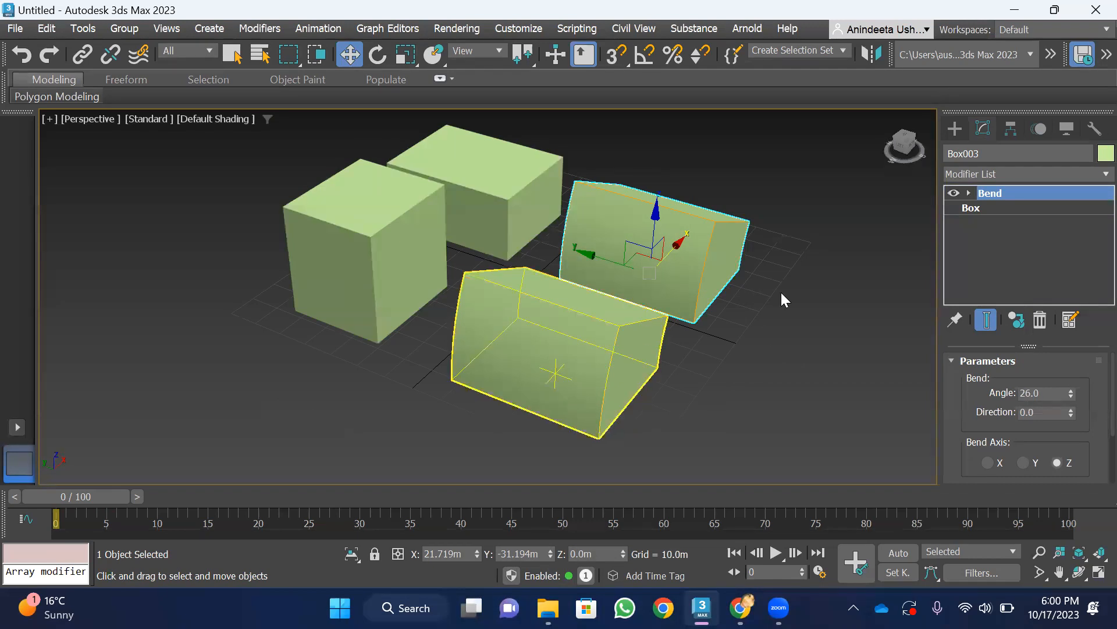
Add a separate Bend modifier above the shared one on the reference box and set its angle to -57.5
click(571, 342)
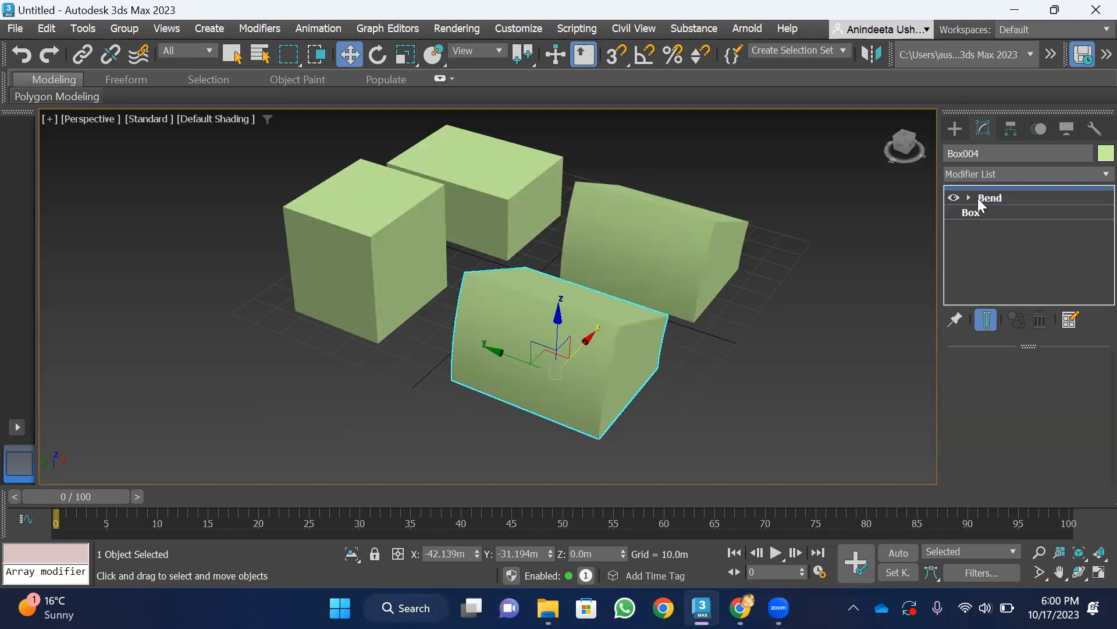
click(700, 233)
click(587, 336)
click(1002, 174)
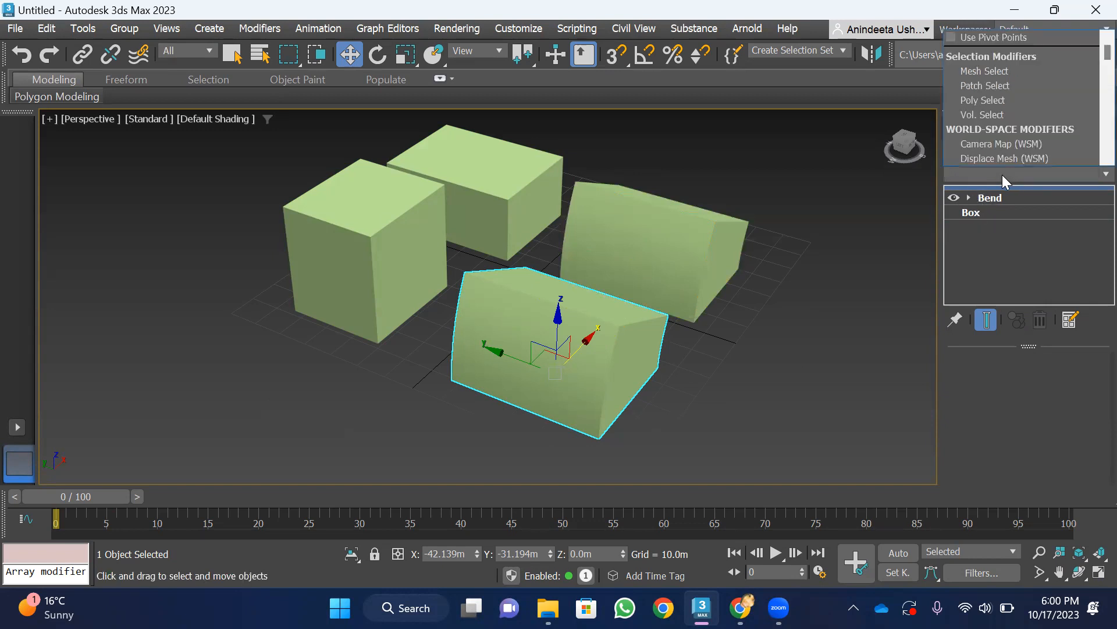
key(b)
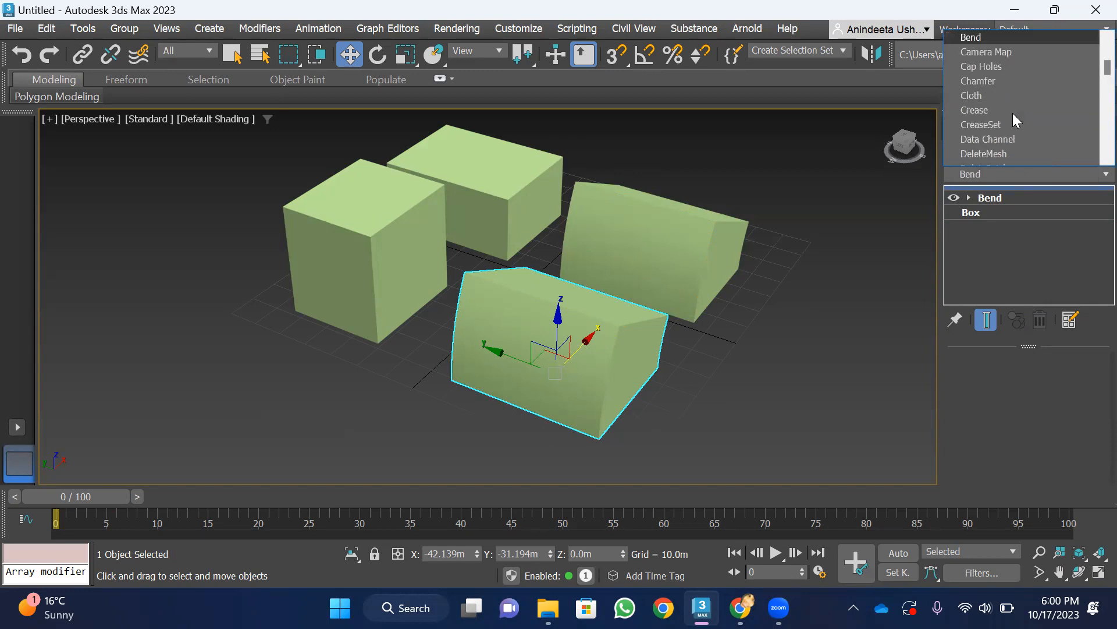
click(972, 37)
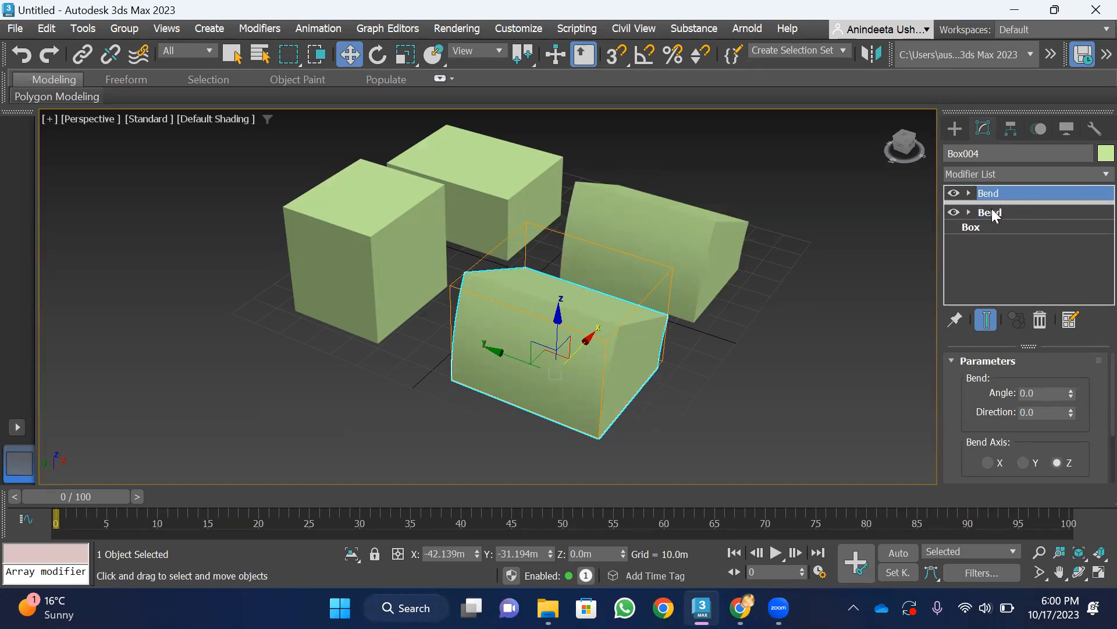
drag(1072, 394, 1094, 410)
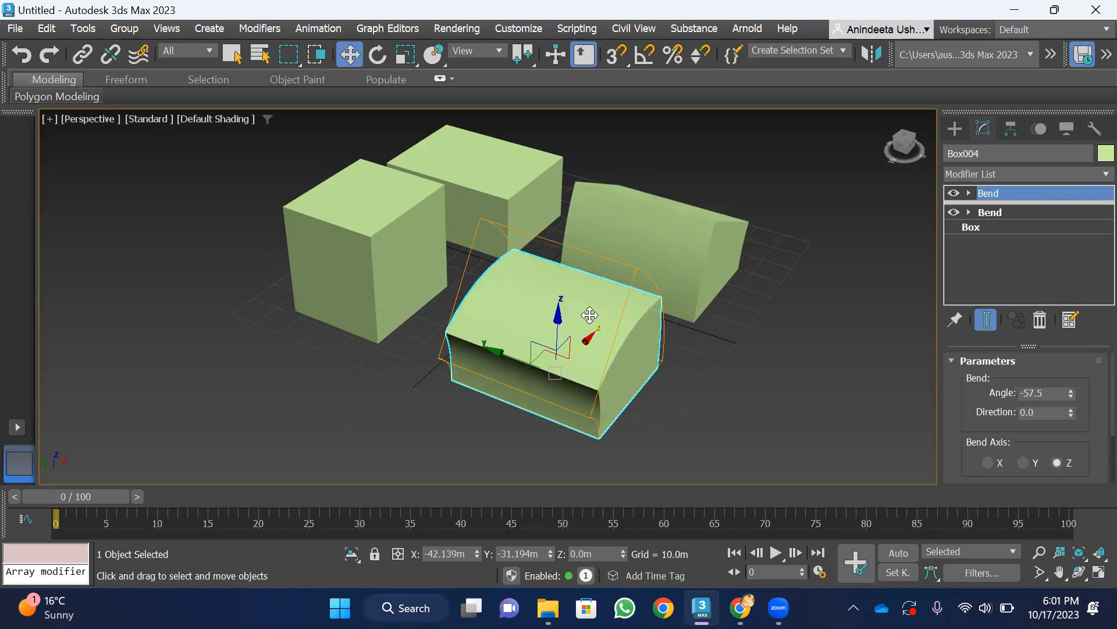
Move the reference box's own Bend below the divider in its modifier stack so the instance shares it
click(690, 226)
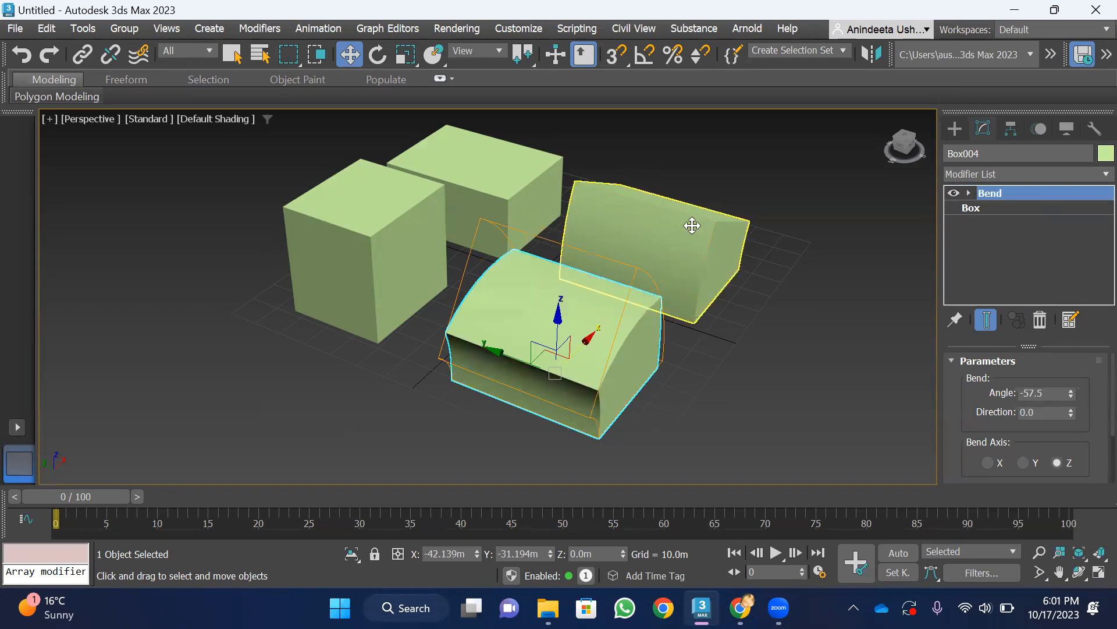
click(579, 319)
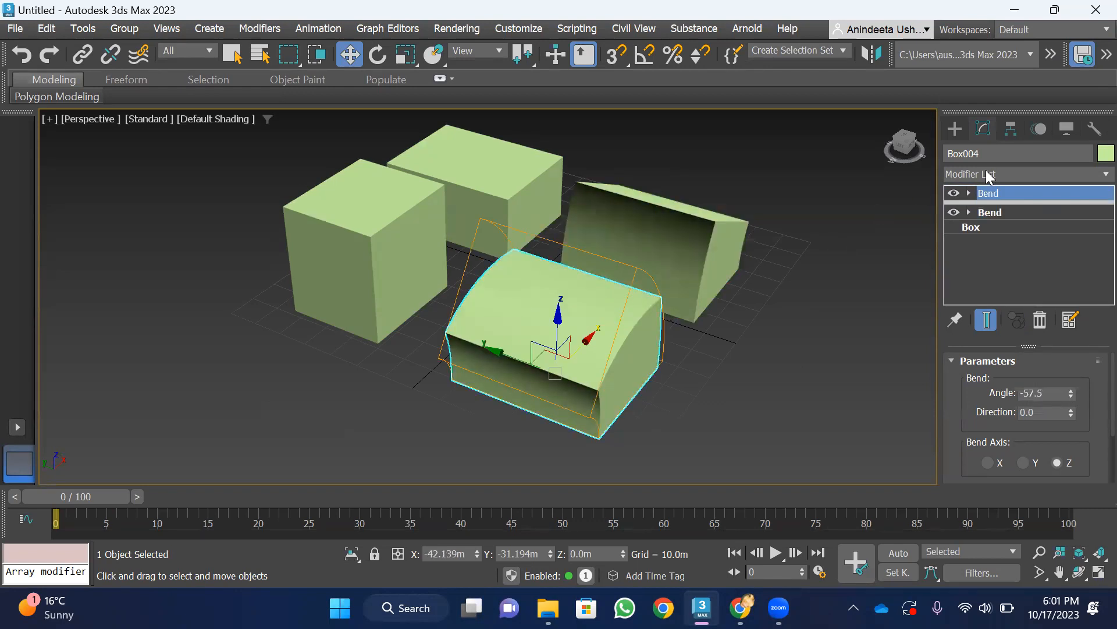
drag(1004, 193, 673, 217)
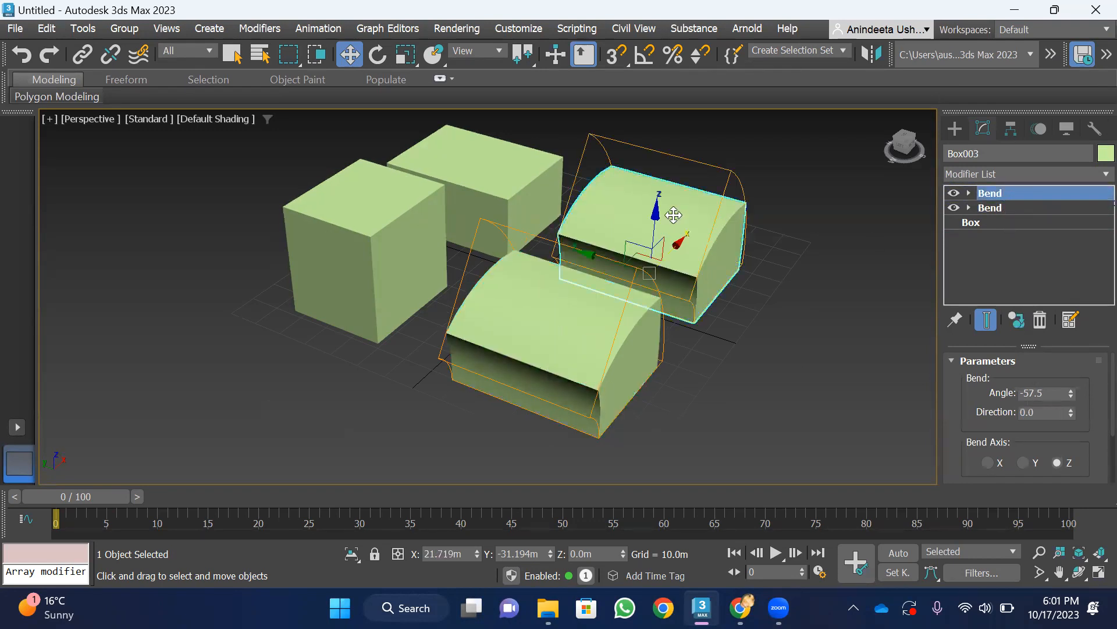
Move the lower shared Bend above the divider in the reference box's stack so only the reference keeps it
click(574, 326)
drag(894, 155, 938, 145)
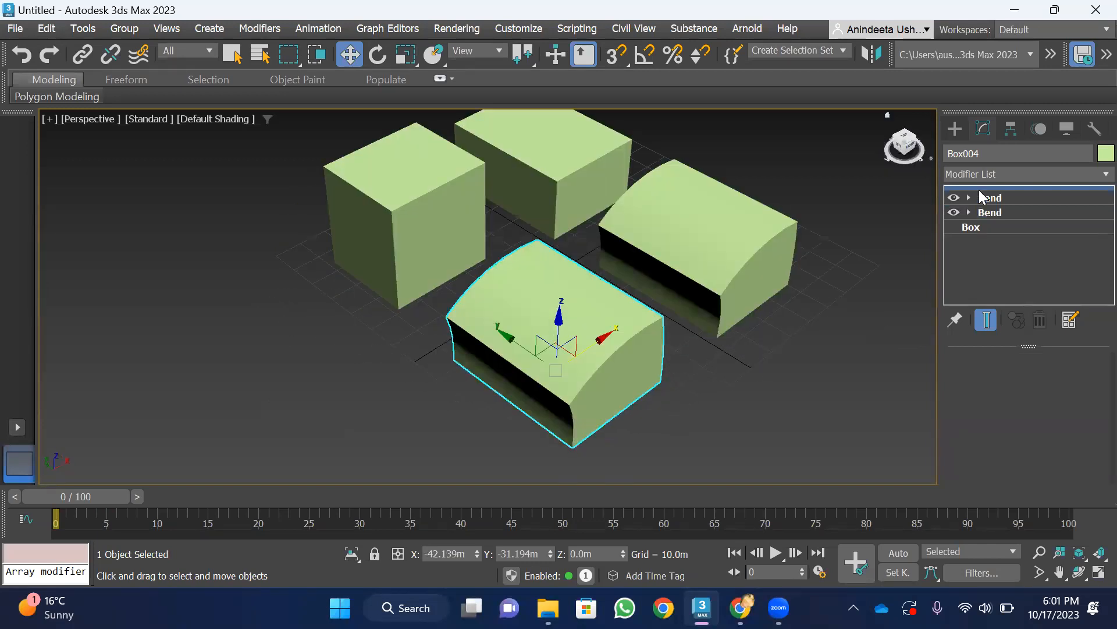
drag(997, 212, 999, 186)
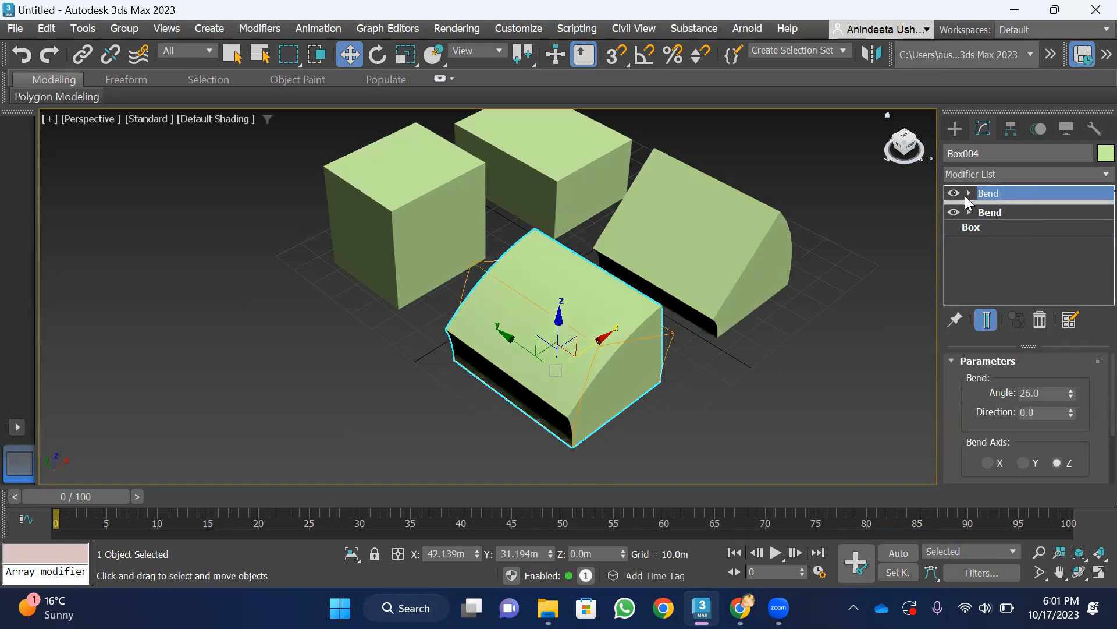
Set the angle of the reference box's remaining shared Bend to 20
drag(909, 149, 896, 134)
click(987, 213)
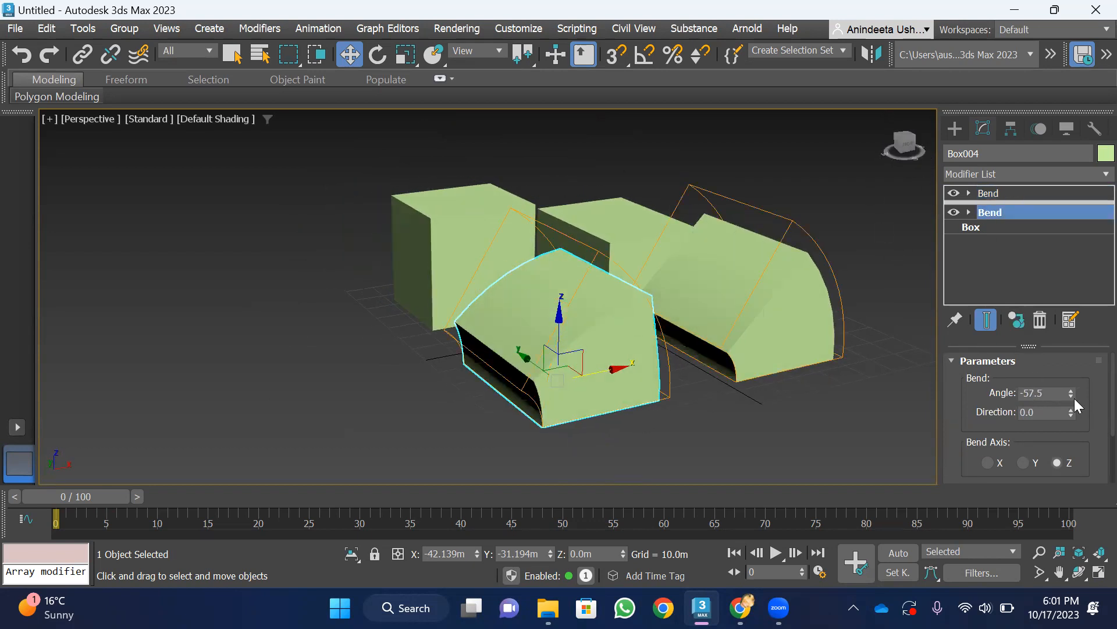
drag(1072, 391, 1072, 358)
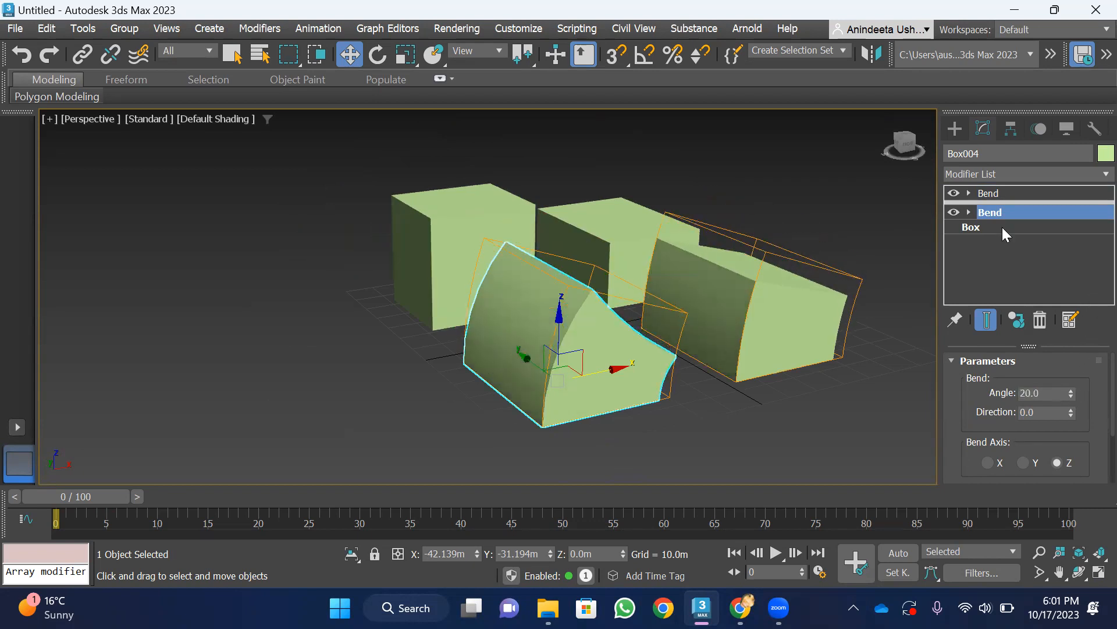
Compare the bent shapes and Bend modifiers of the instance and reference boxes
mouse_move(912, 146)
mouse_down()
mouse_move(894, 151)
mouse_move(896, 132)
mouse_up()
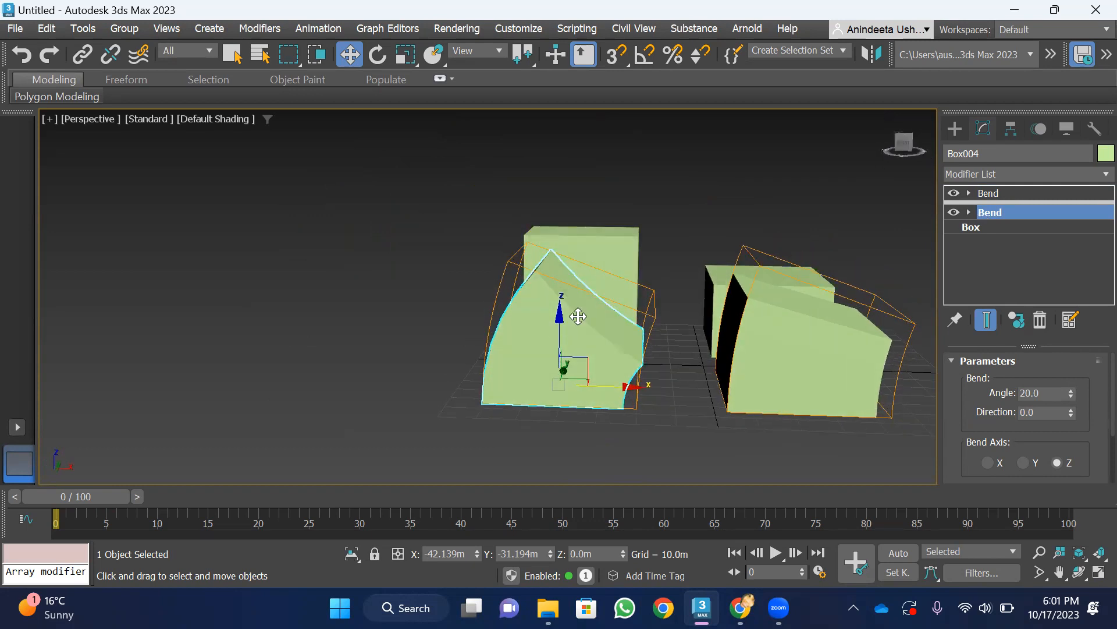
click(772, 351)
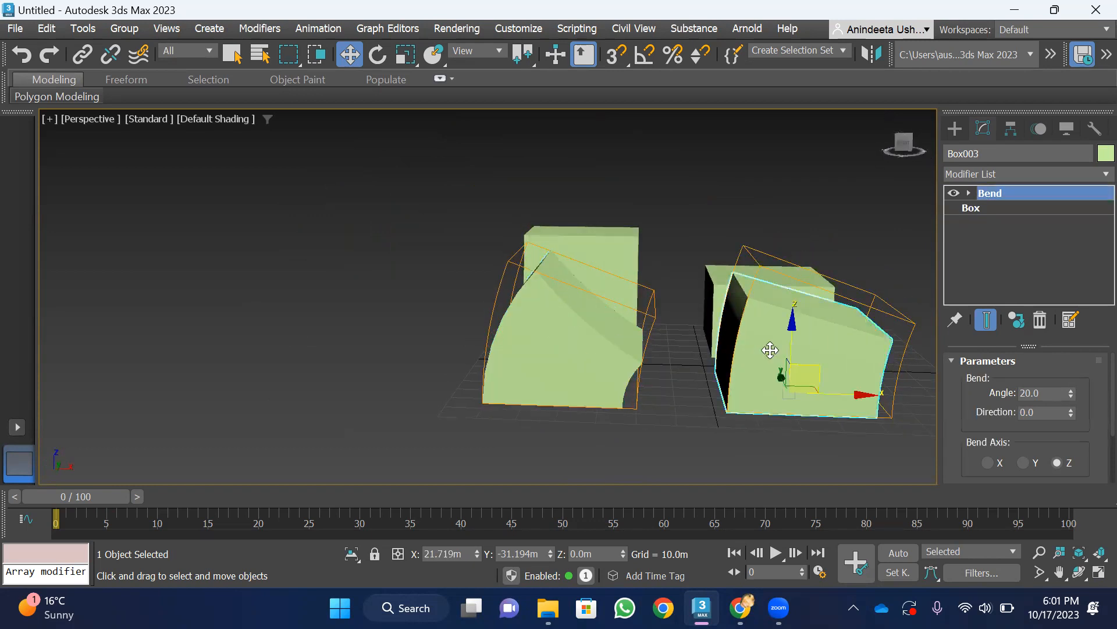
click(576, 356)
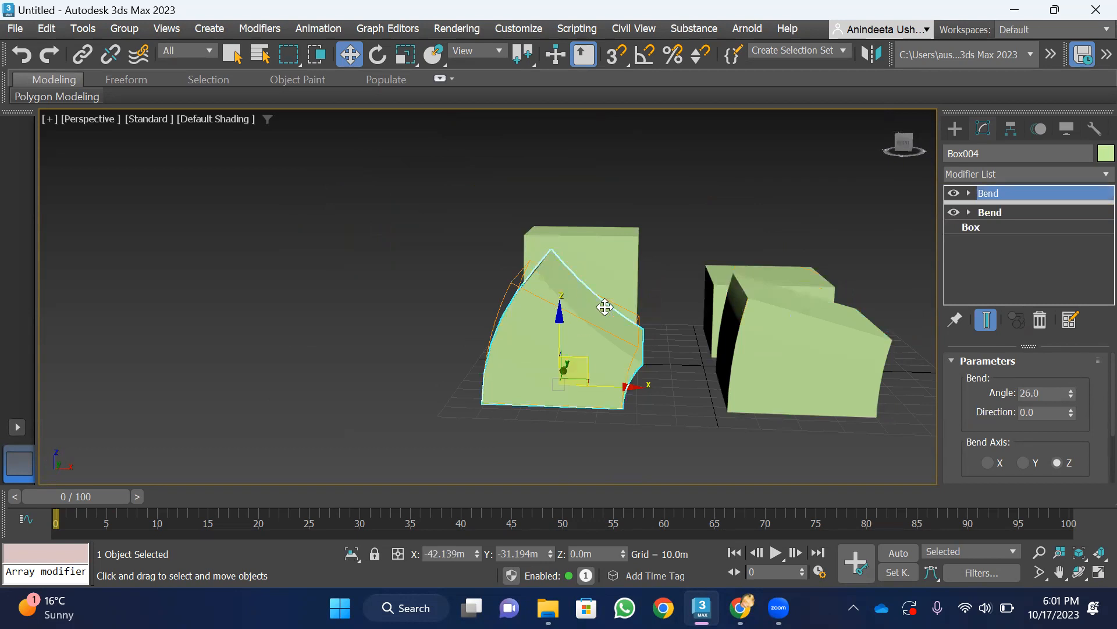
click(787, 341)
drag(904, 144, 930, 177)
scroll(792, 260, down, 6)
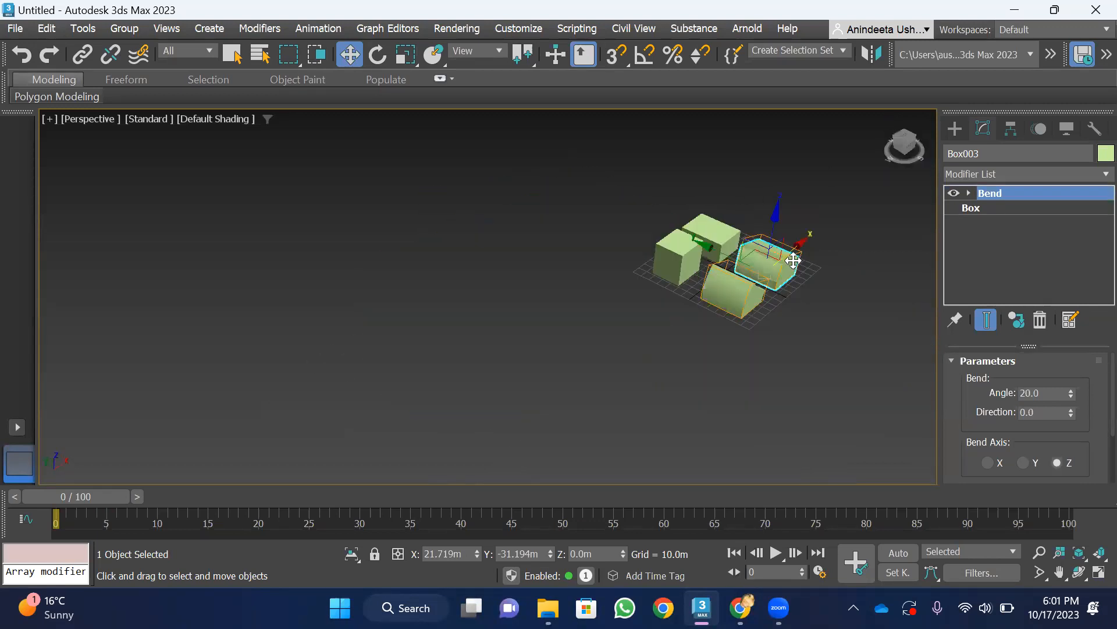
scroll(794, 260, up, 4)
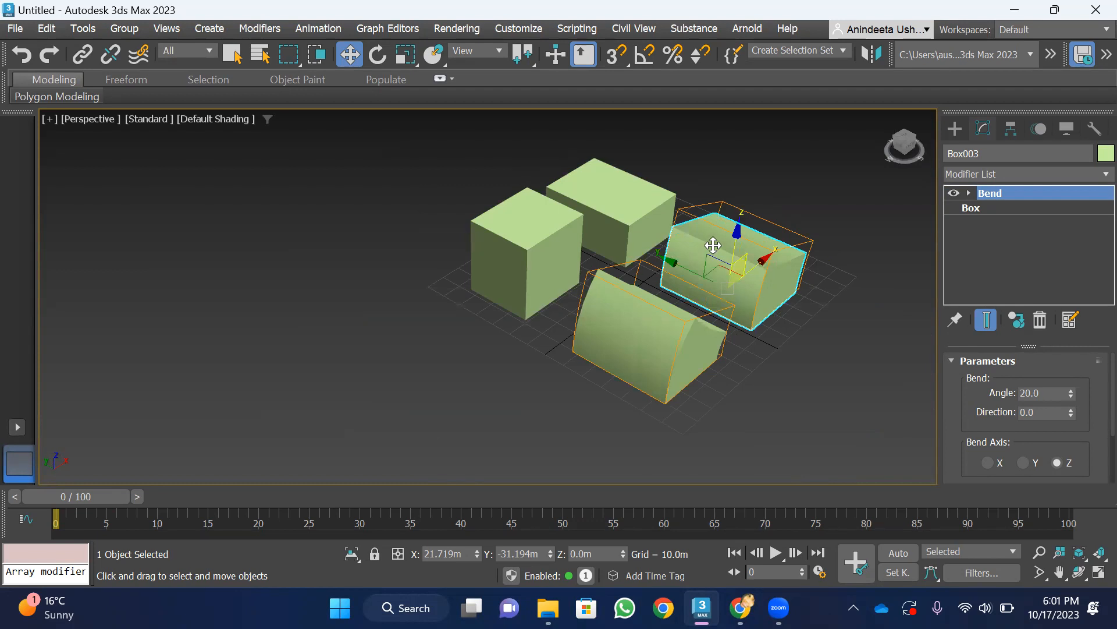
Review the modifier stacks of the original, copied, instanced and reference boxes
click(556, 229)
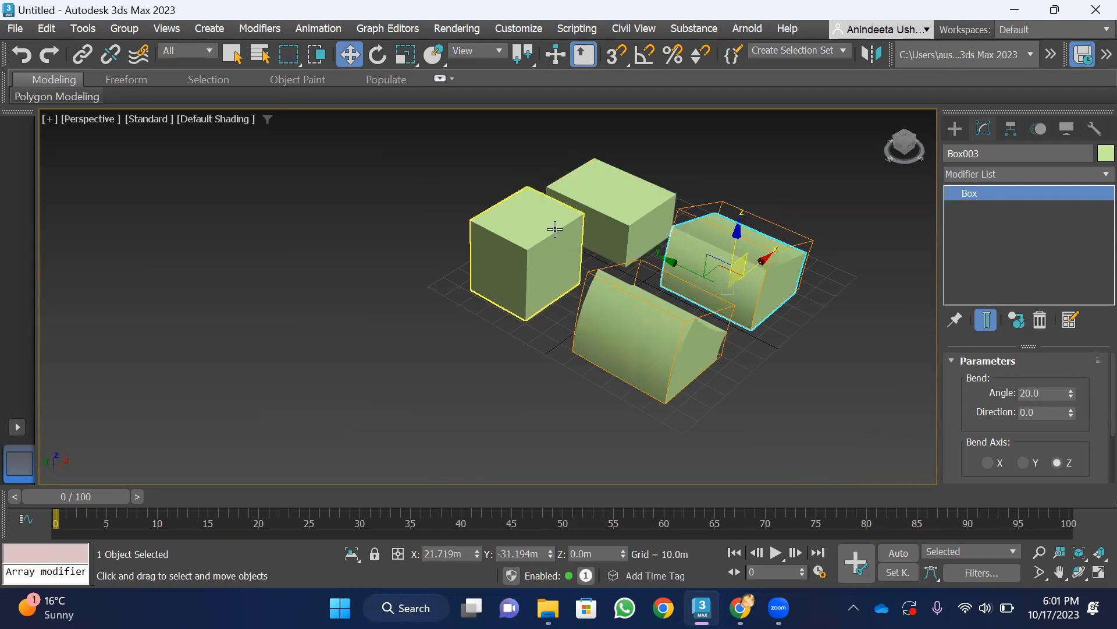
click(612, 198)
click(740, 262)
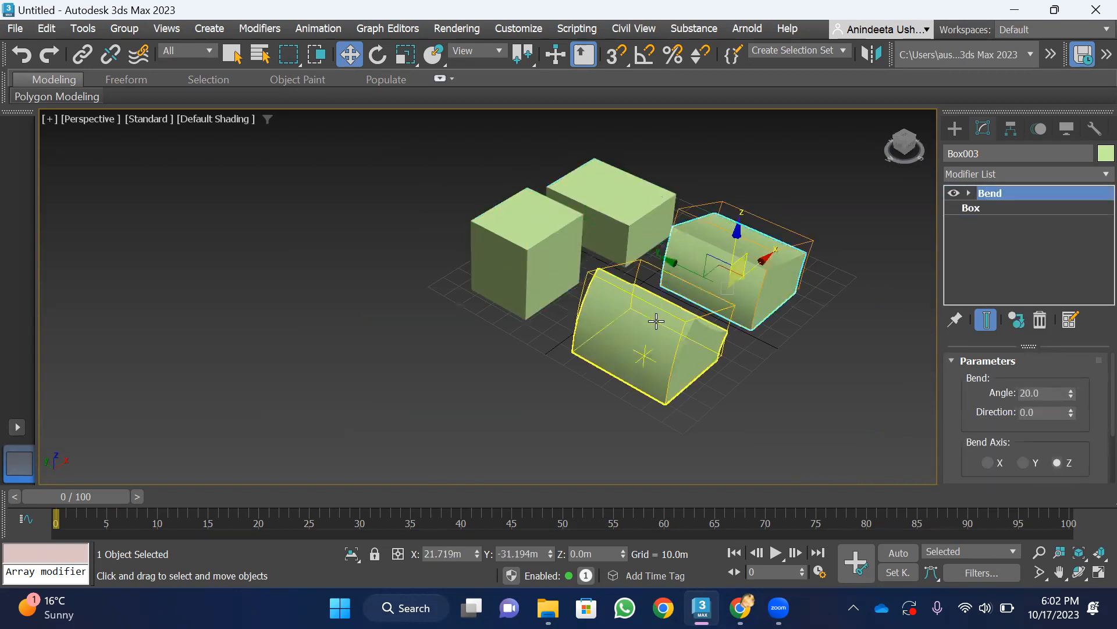
click(654, 319)
click(721, 266)
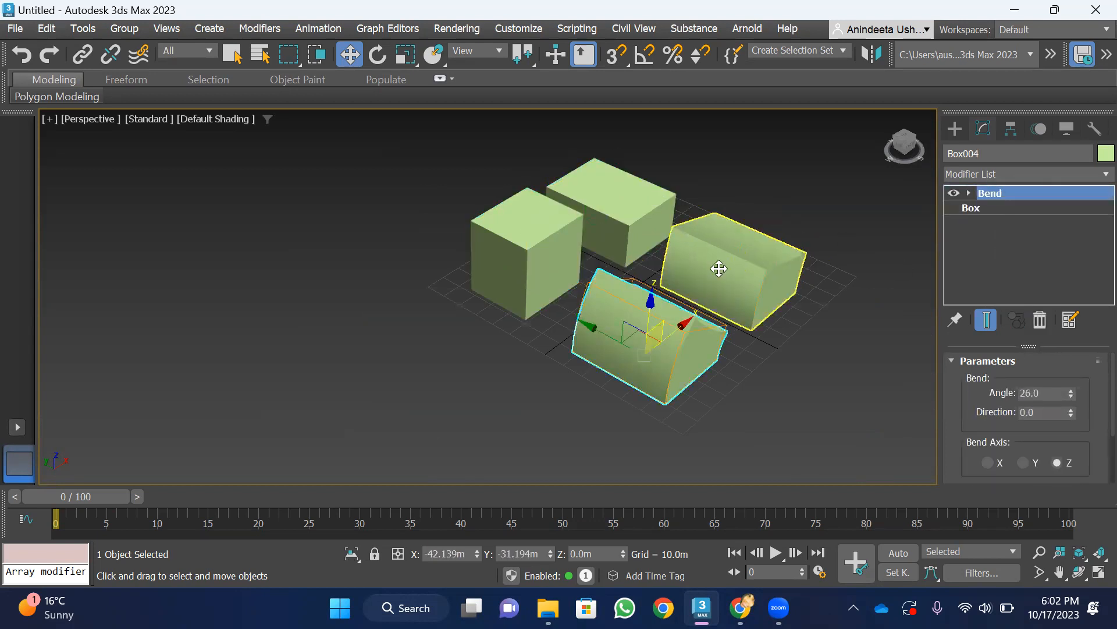
click(596, 192)
click(730, 271)
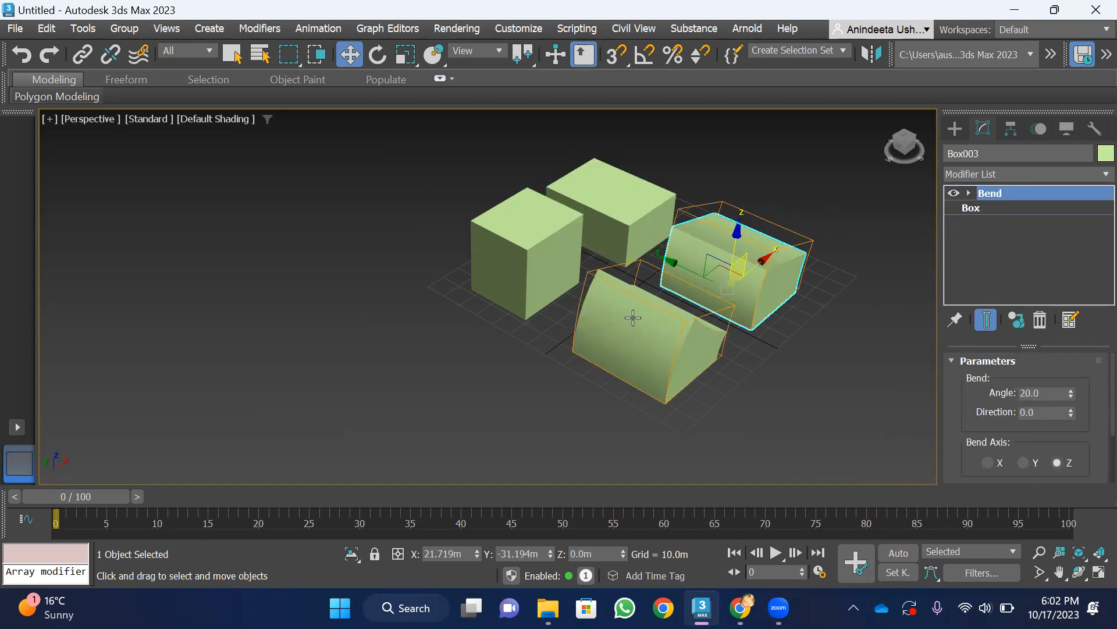
scroll(634, 314, down, 3)
scroll(625, 307, up, 3)
click(829, 187)
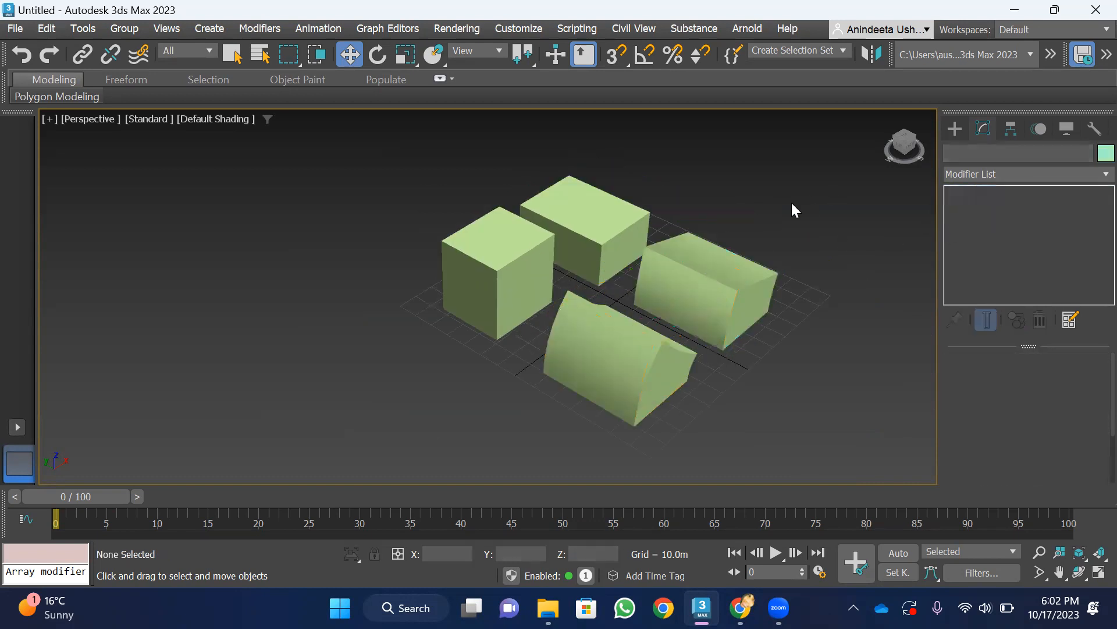